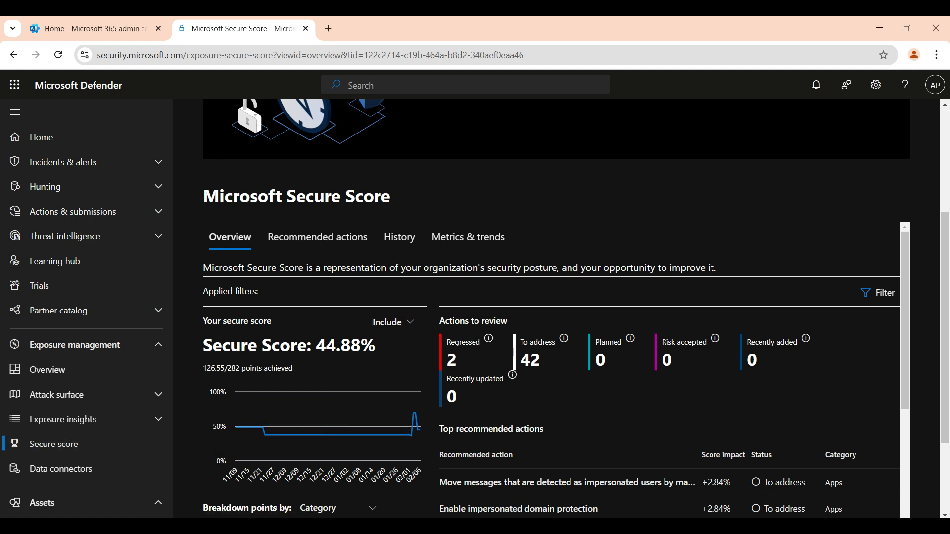
# Review the Microsoft Secure Score overview and the list of recommended actions
pyautogui.moveTo(317, 345); pyautogui.dragTo(376, 345)
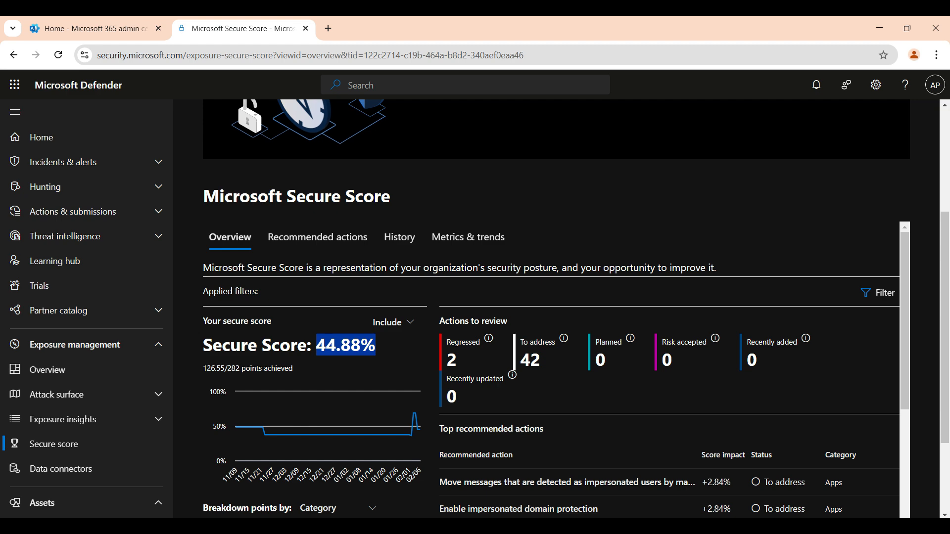
pyautogui.scroll(-3, 545, 386)
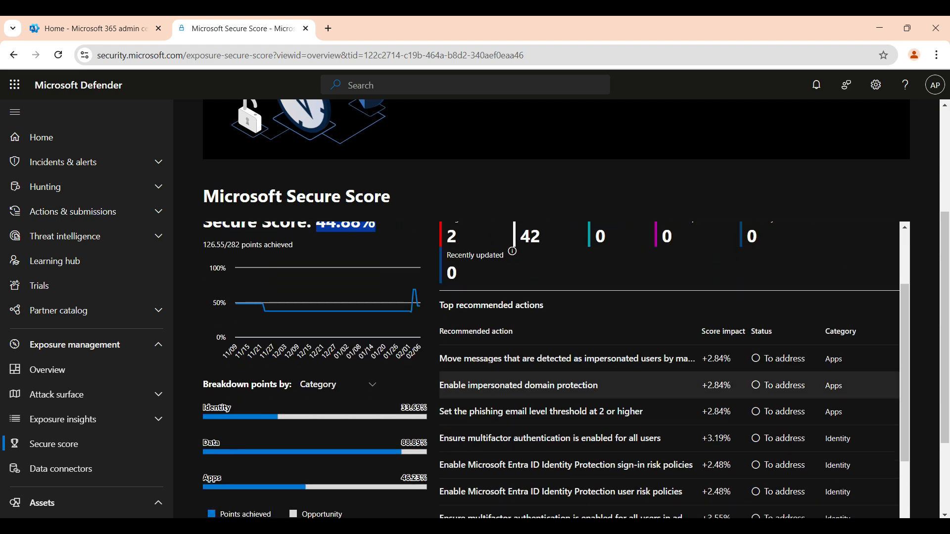
pyautogui.scroll(2, 544, 386)
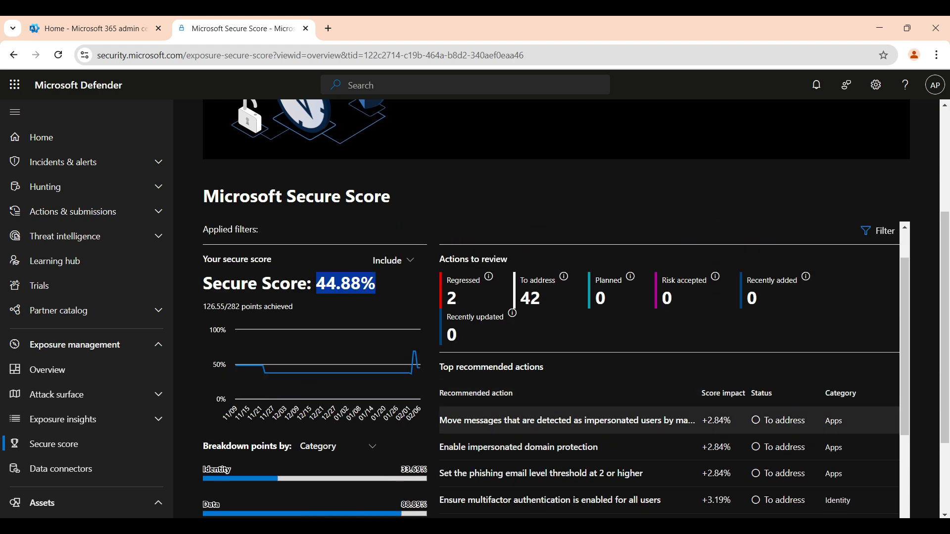
pyautogui.scroll(2, 371, 396)
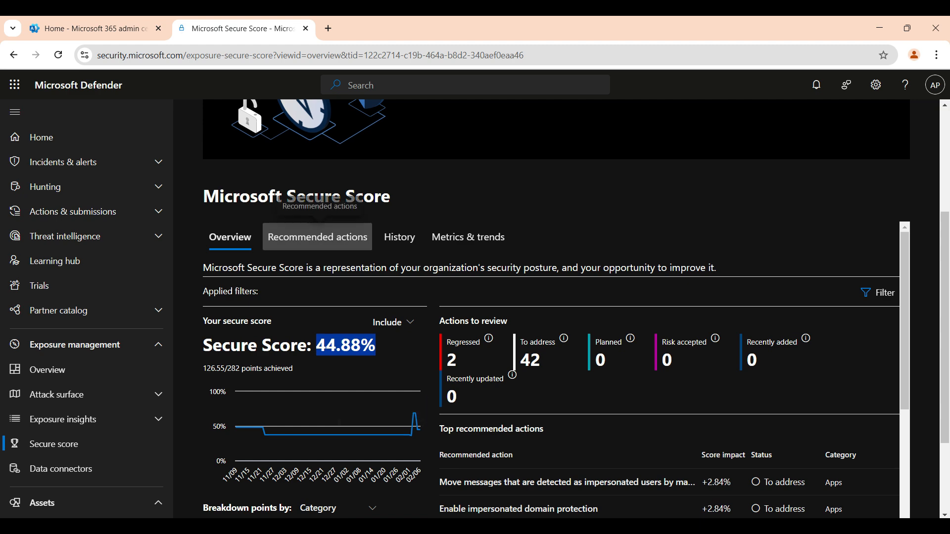
pyautogui.click(317, 236)
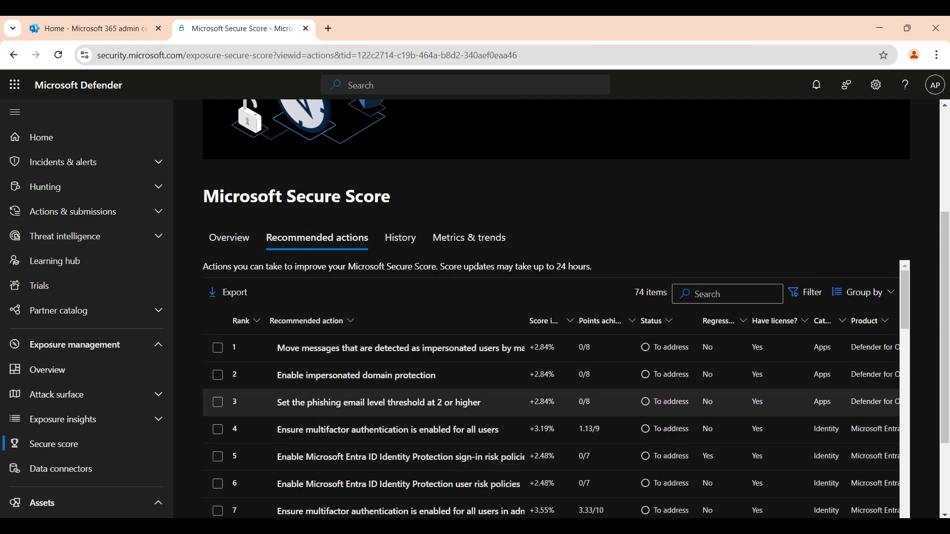
pyautogui.scroll(-4, 495, 415)
pyautogui.scroll(-8, 495, 421)
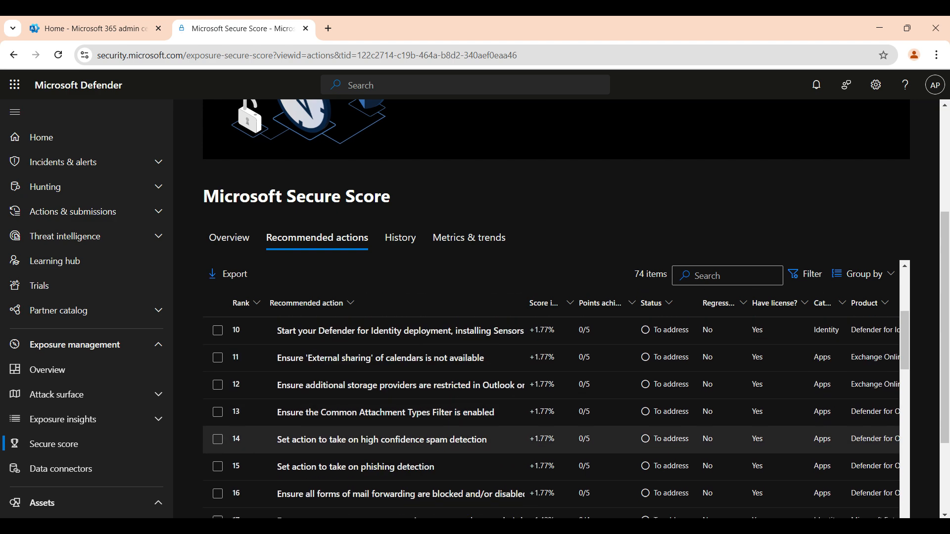
pyautogui.scroll(10, 494, 421)
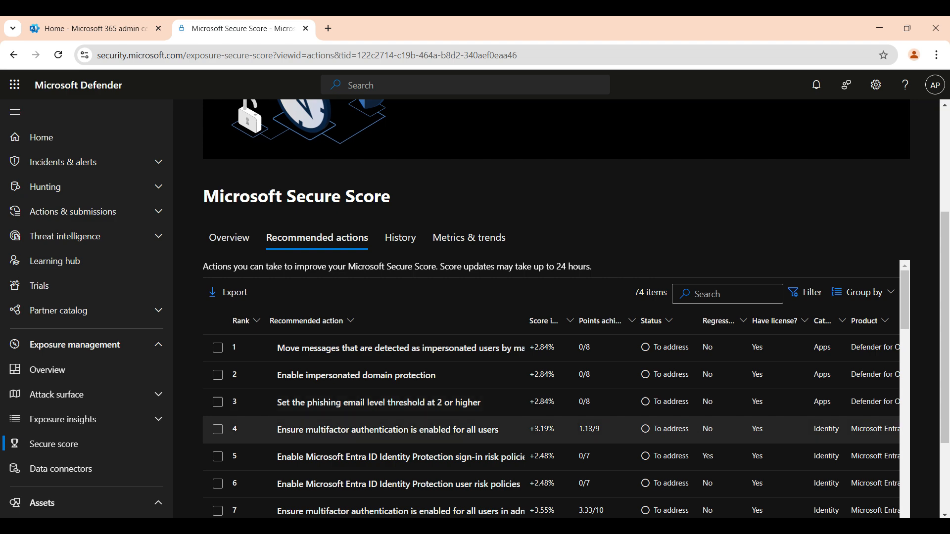
# Filter the recommended actions by the product Microsoft Entra ID
pyautogui.click(805, 292)
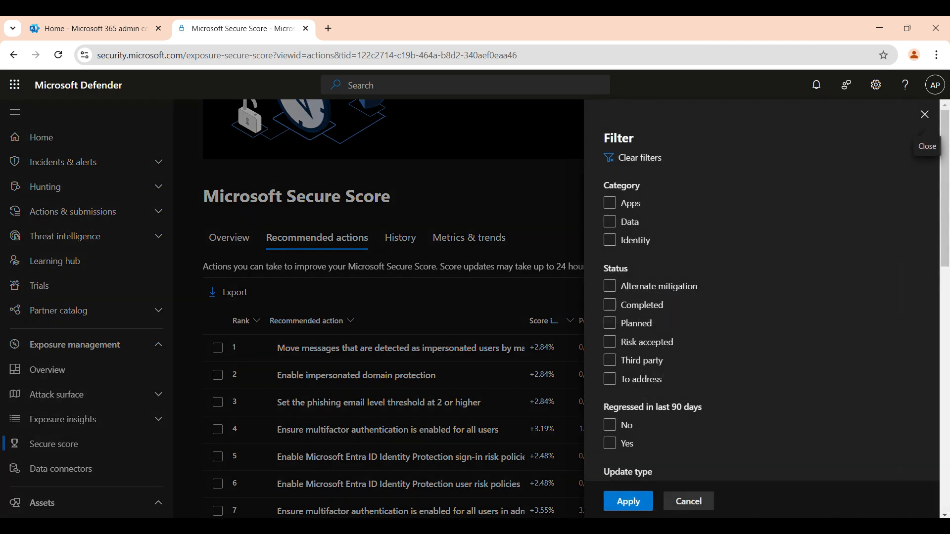
pyautogui.scroll(-9, 762, 327)
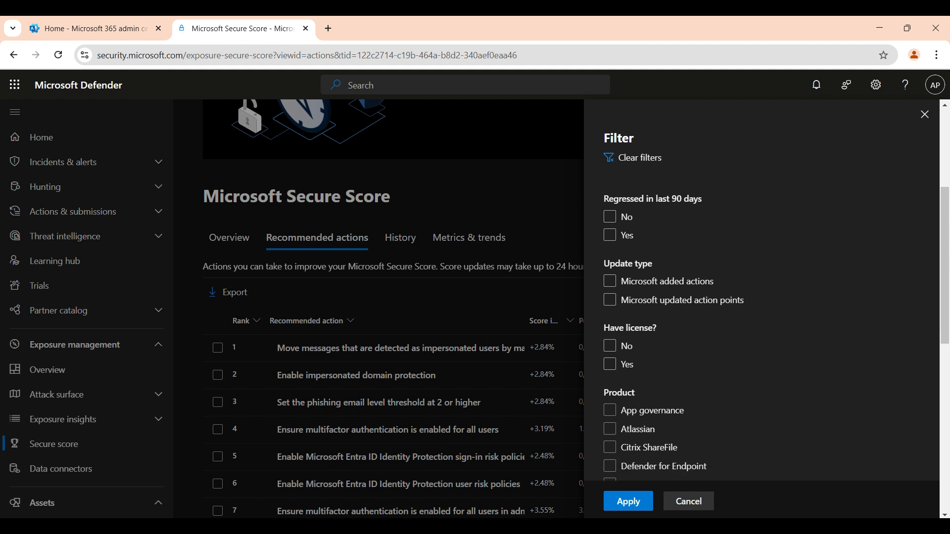
pyautogui.scroll(-3, 610, 370)
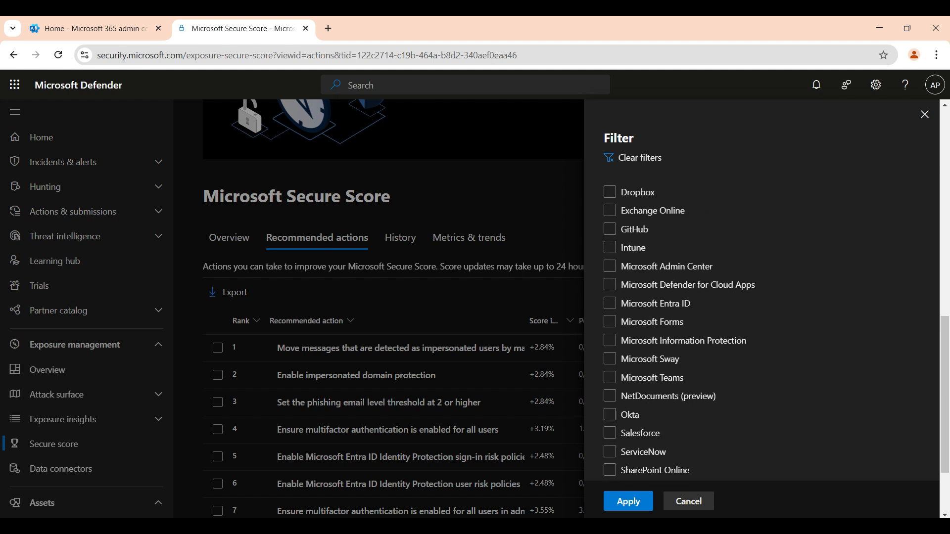
pyautogui.click(610, 303)
pyautogui.click(628, 502)
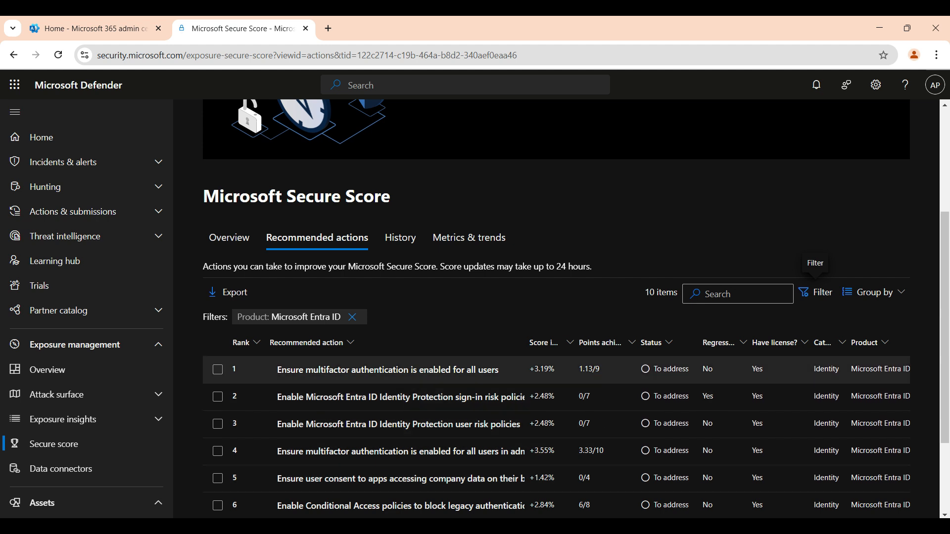
# Look through the filtered actions and widen the Status and Recommended action columns for full readability
pyautogui.scroll(-1, 556, 420)
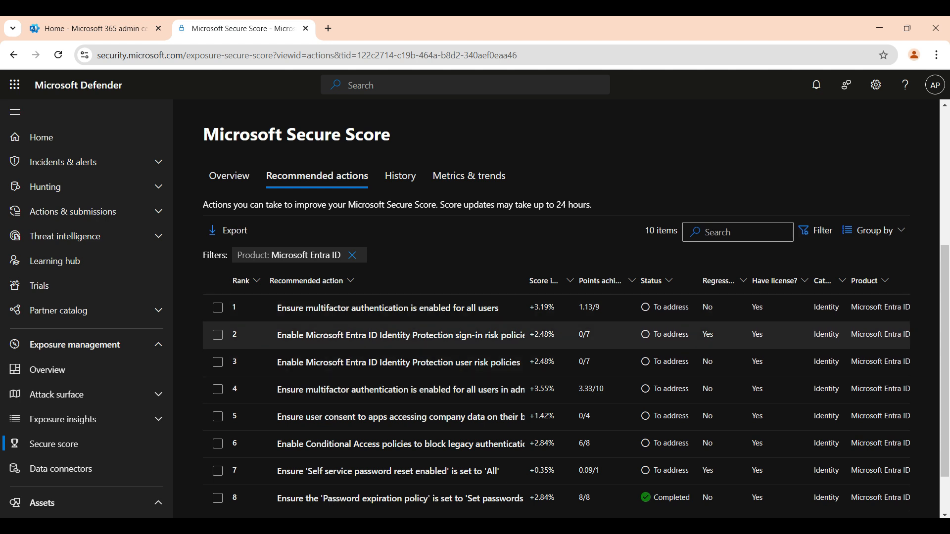
pyautogui.scroll(-1, 556, 421)
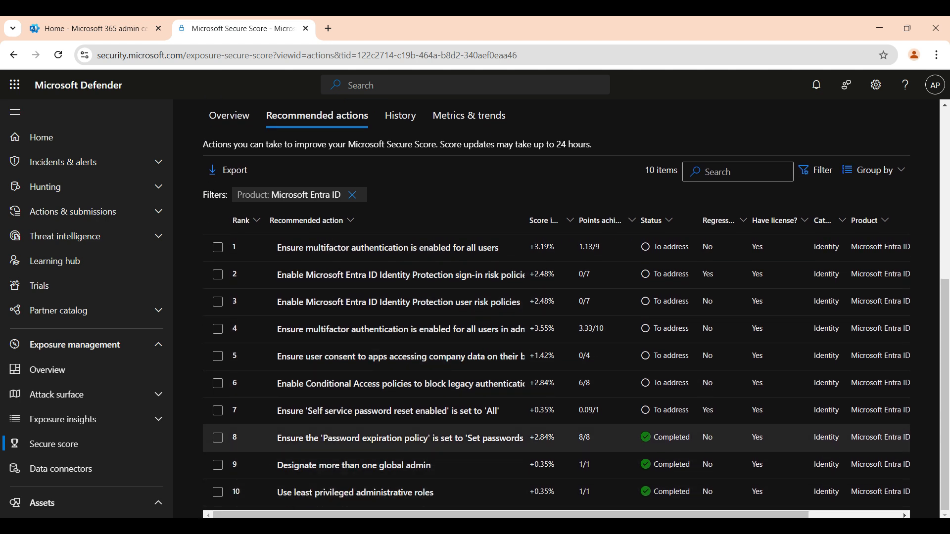
pyautogui.scroll(1, 556, 465)
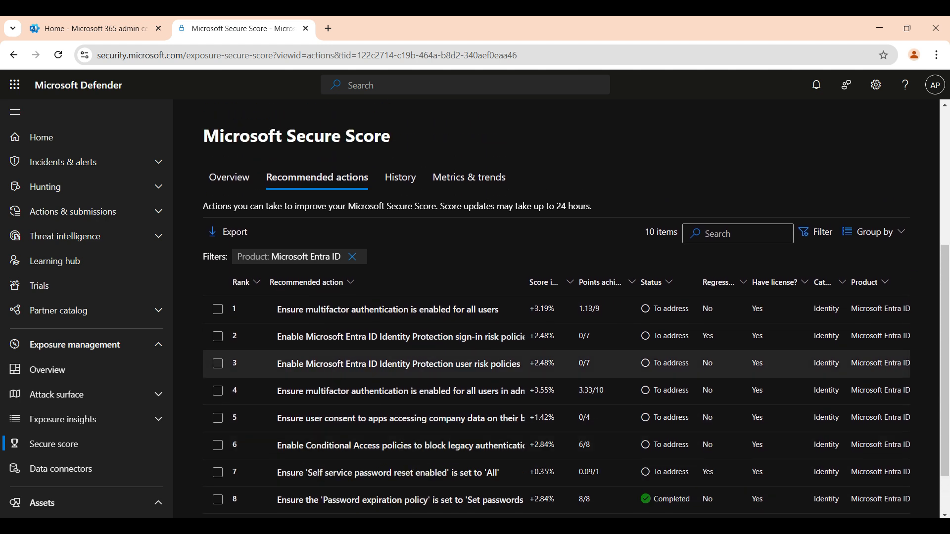
pyautogui.moveTo(703, 282); pyautogui.dragTo(759, 283)
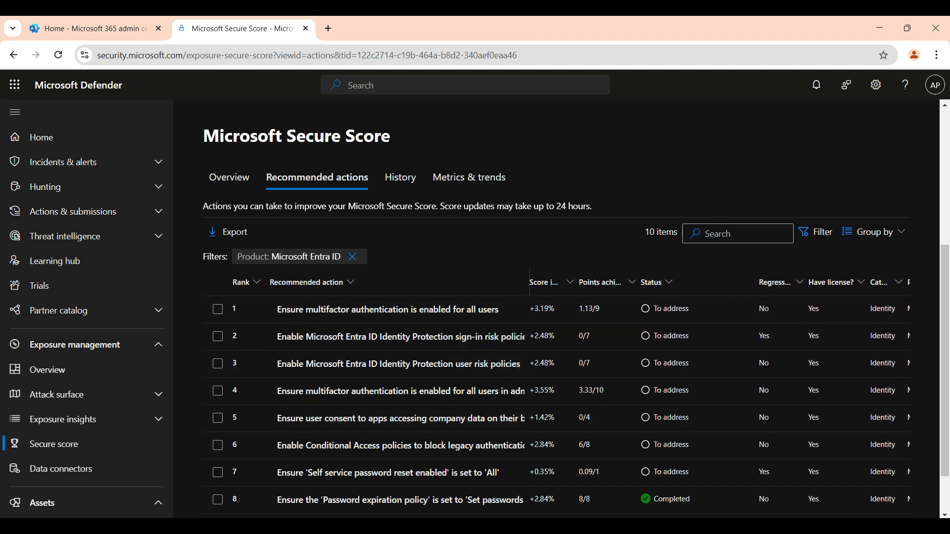
pyautogui.moveTo(526, 283); pyautogui.dragTo(624, 283)
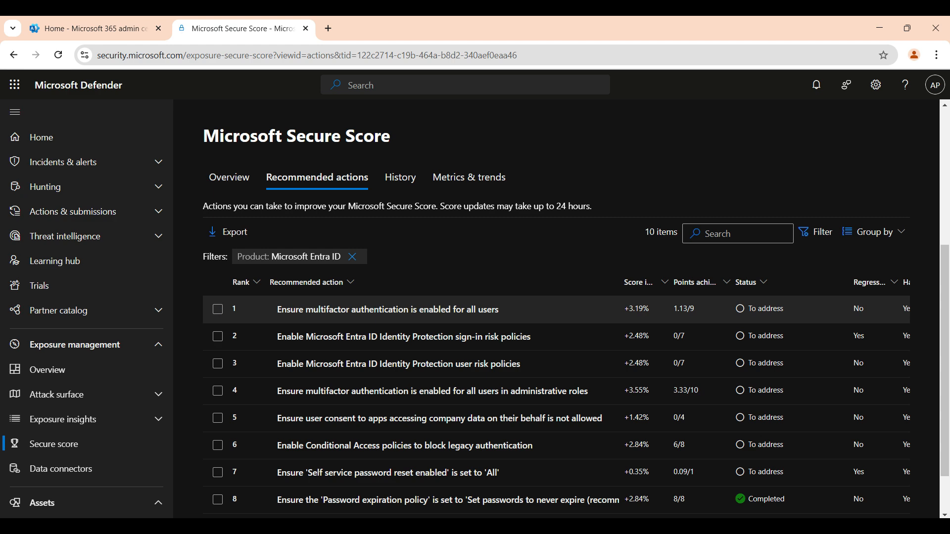
# Open the recommendation "Ensure multifactor authentication is enabled for all users" and show its implementation guidance
pyautogui.click(890, 309)
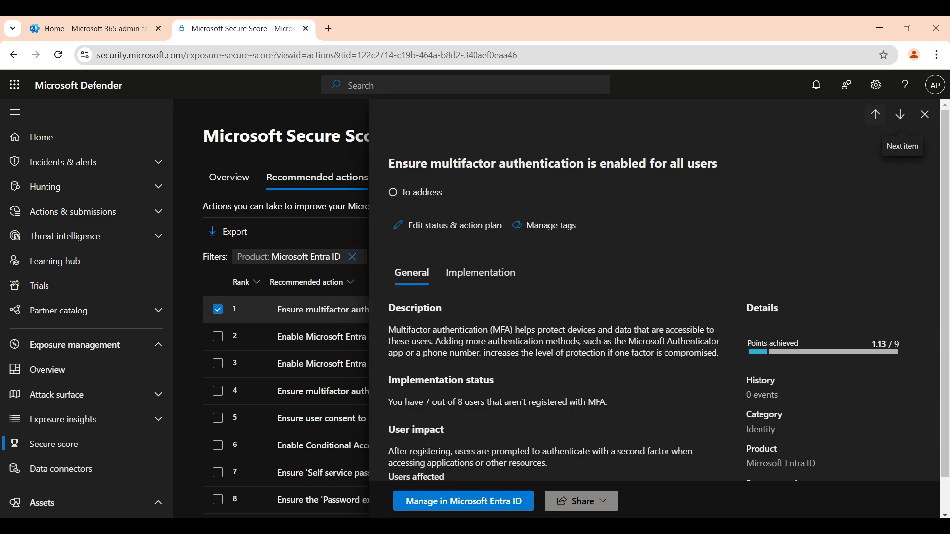
pyautogui.scroll(-1, 663, 307)
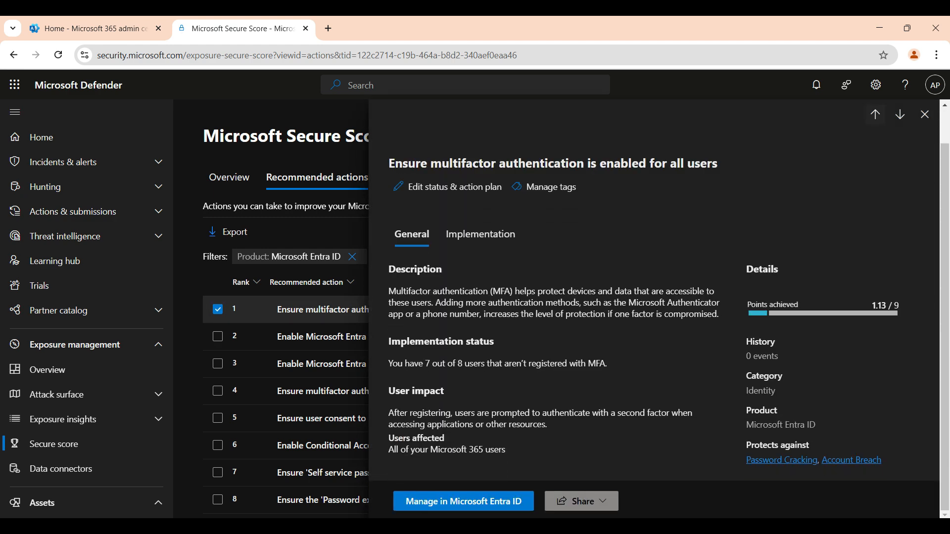
pyautogui.click(480, 235)
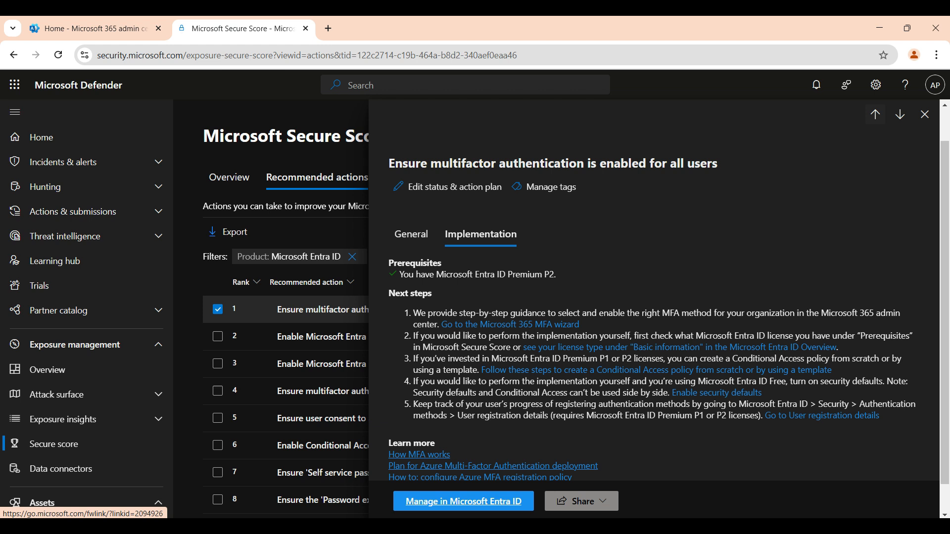
pyautogui.click(463, 502)
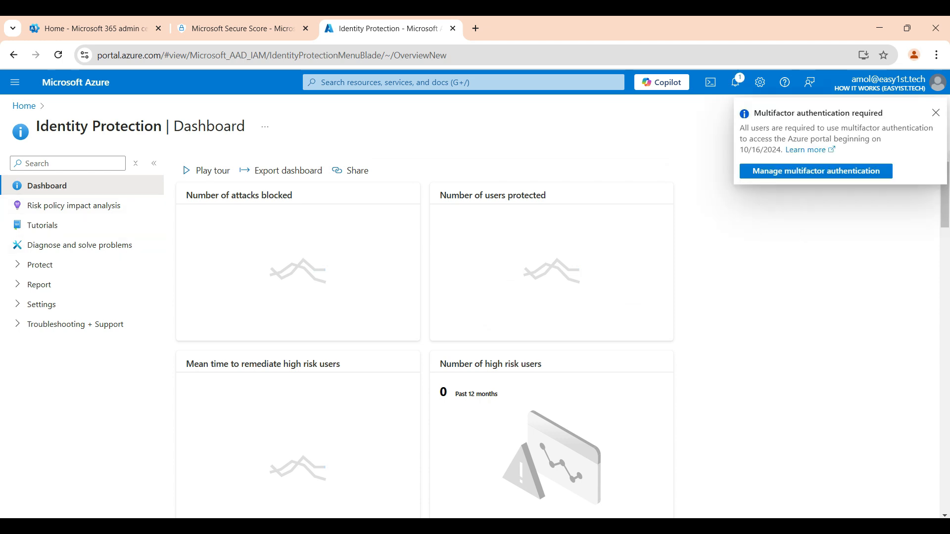
pyautogui.click(39, 265)
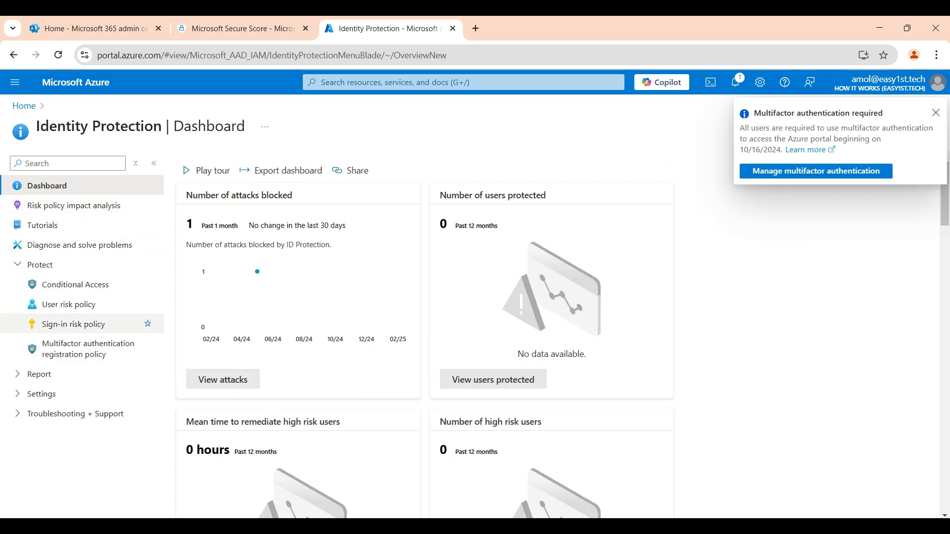
pyautogui.click(76, 285)
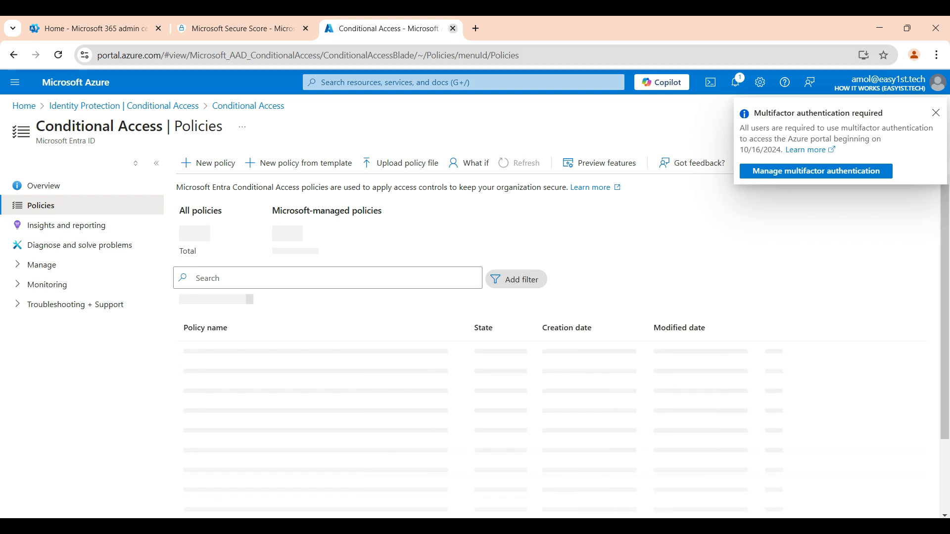
pyautogui.hotkey('ctrl', 'w')
# Go from the Microsoft 365 admin center to the Microsoft Entra admin center and open the Conditional Access policies
pyautogui.hotkey('ctrl', '1')
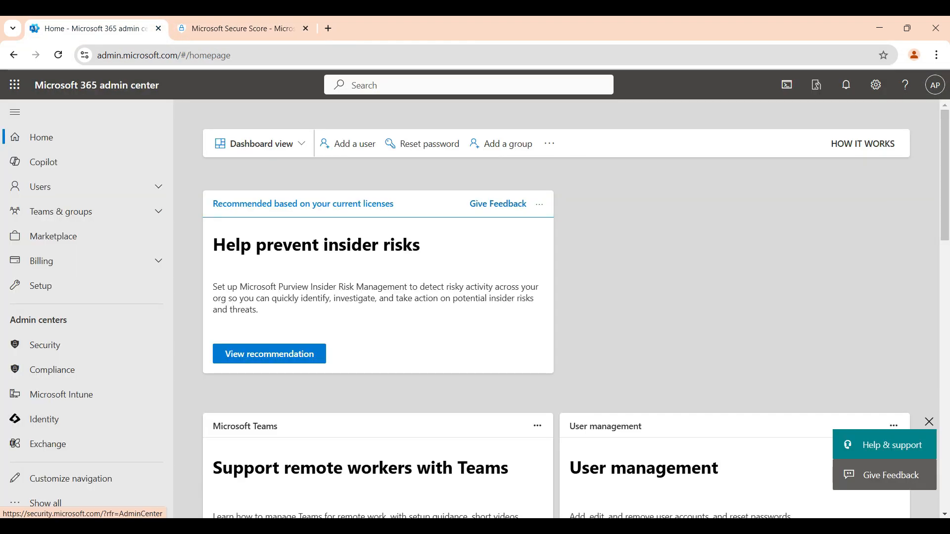
pyautogui.click(44, 418)
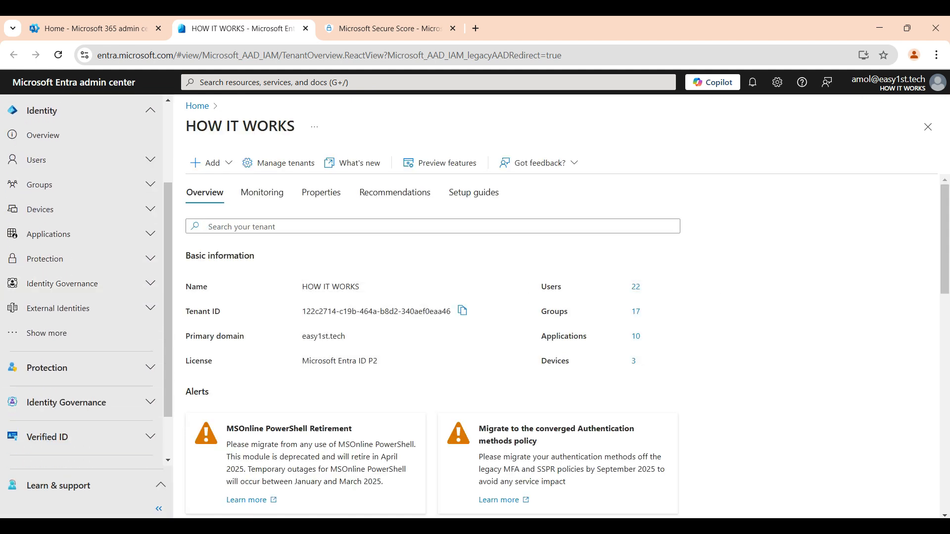
pyautogui.click(47, 368)
pyautogui.click(60, 417)
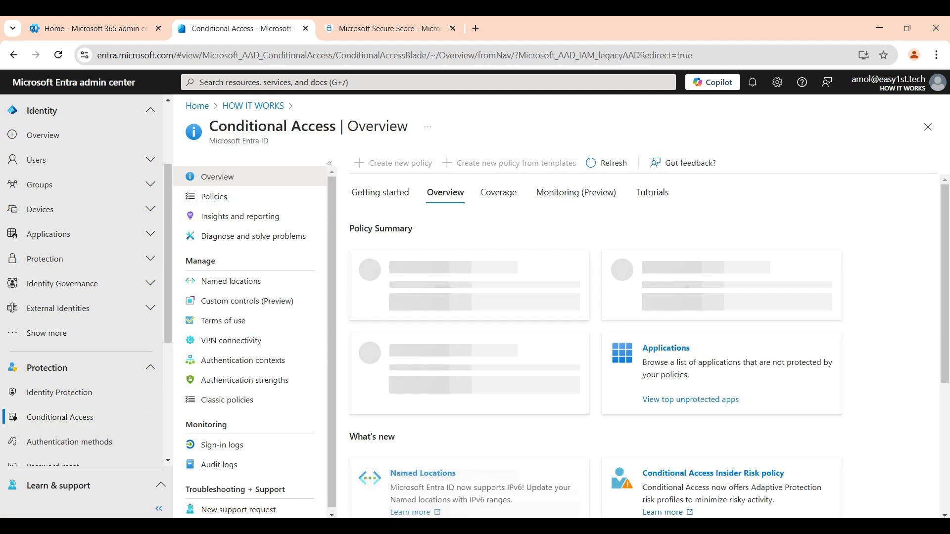
pyautogui.click(213, 196)
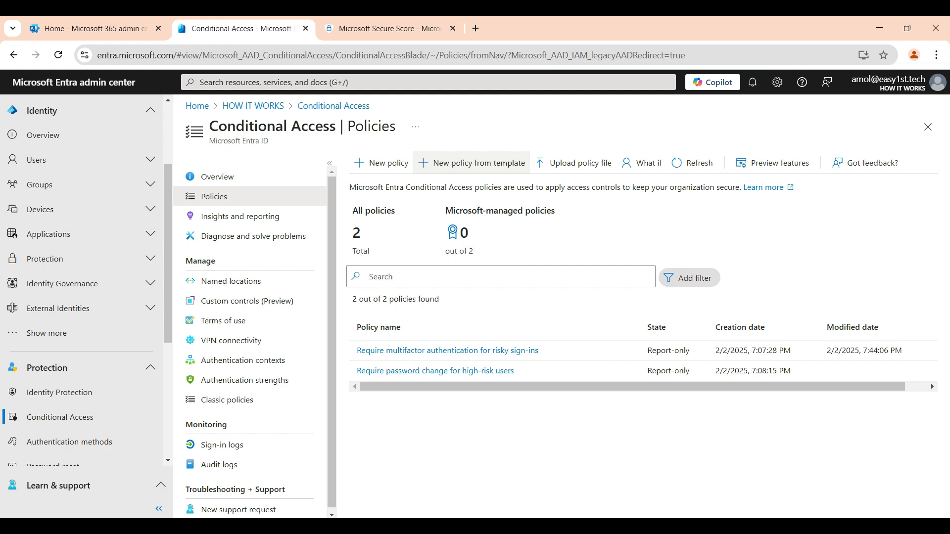
# Start a new policy from the template "Require multifactor authentication for all users" and proceed to its review
pyautogui.click(471, 163)
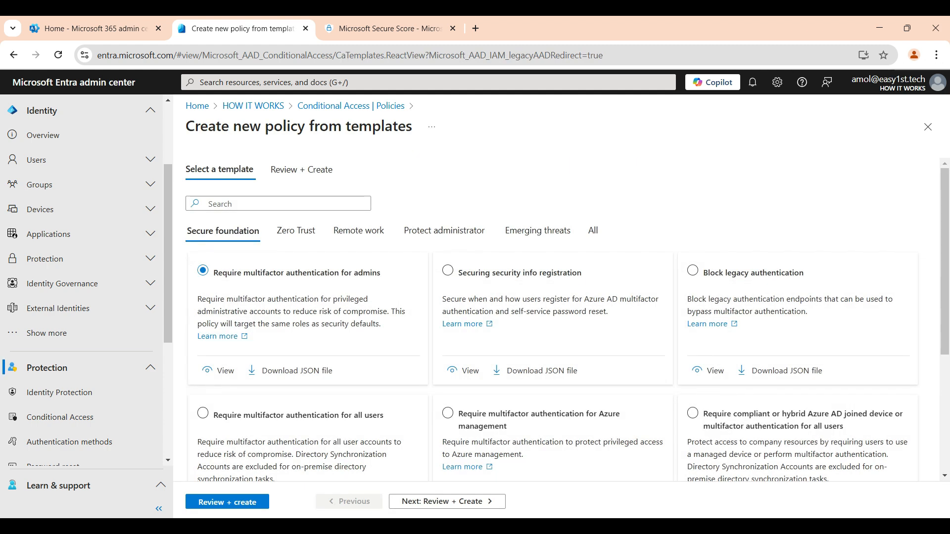
pyautogui.scroll(-1, 558, 317)
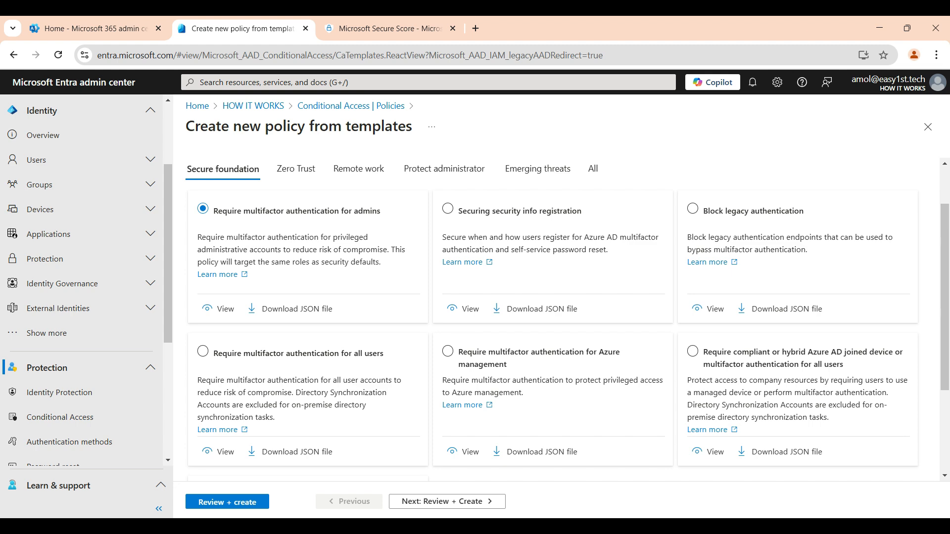
pyautogui.click(384, 28)
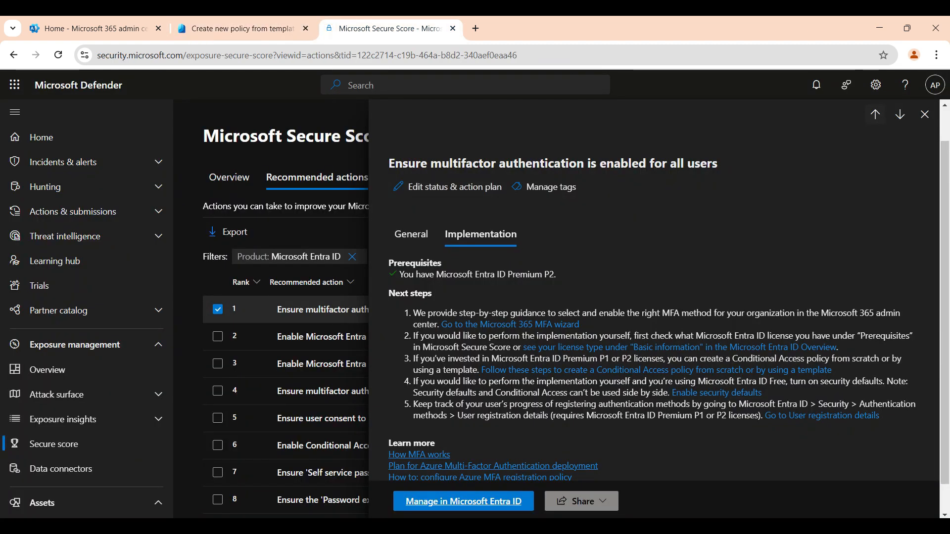
pyautogui.click(242, 28)
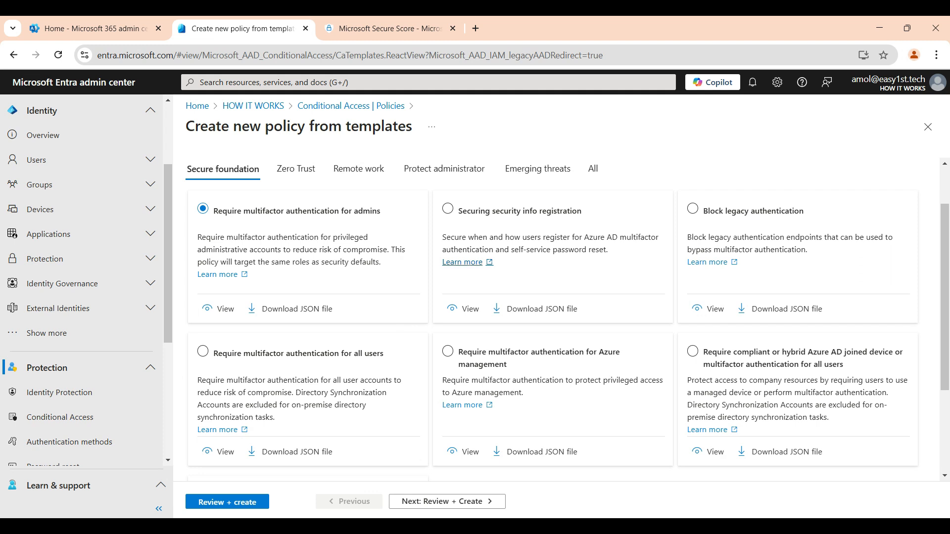
pyautogui.click(203, 352)
pyautogui.click(447, 502)
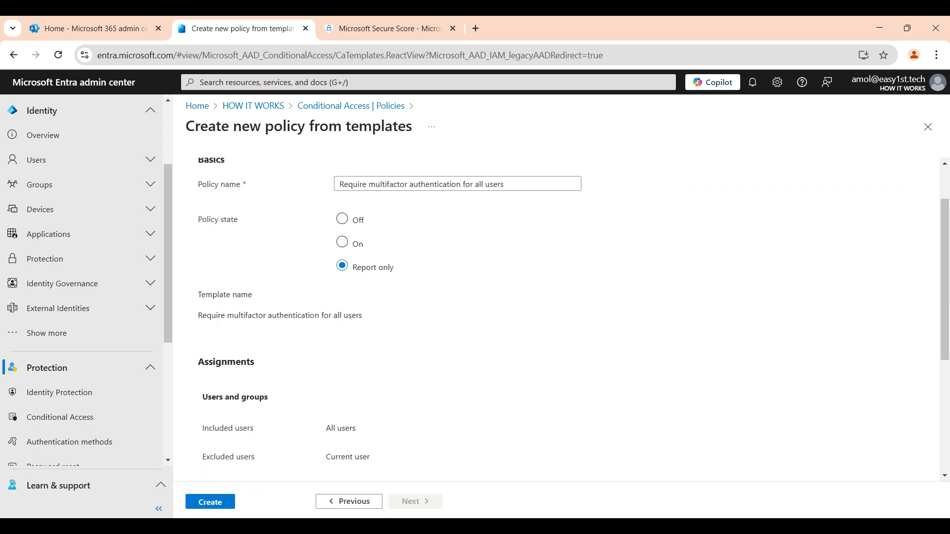
# Check the new policy's assignments and access controls, and create it with the Report only state
pyautogui.scroll(-2, 556, 319)
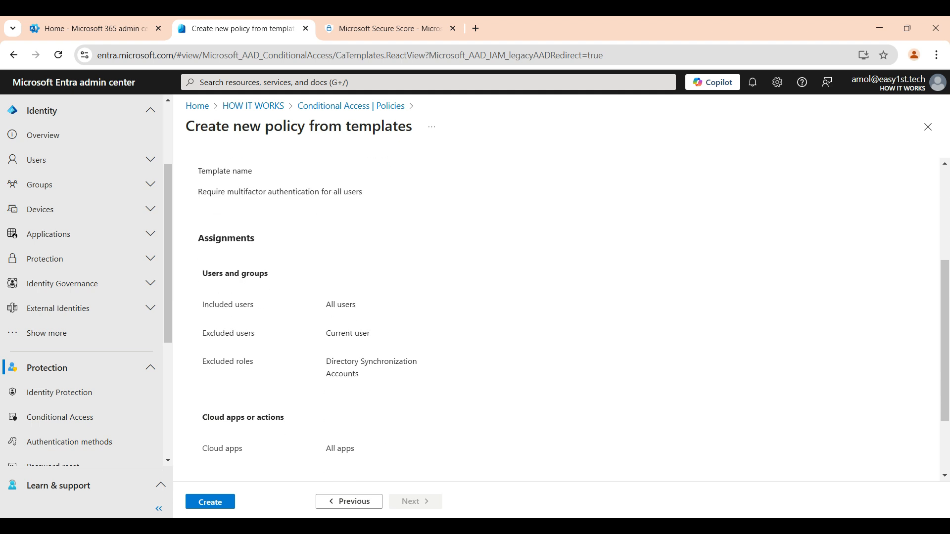
pyautogui.scroll(2, 556, 319)
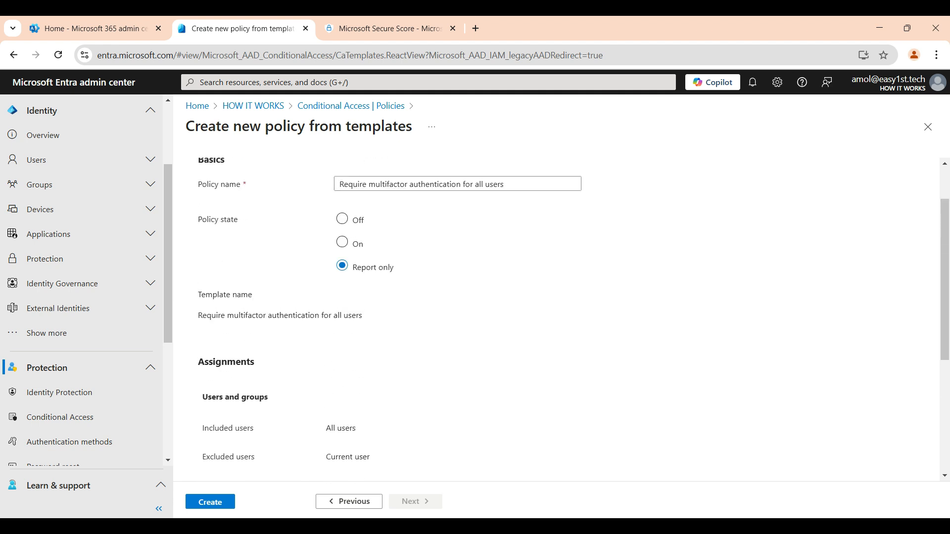
pyautogui.scroll(-4, 557, 319)
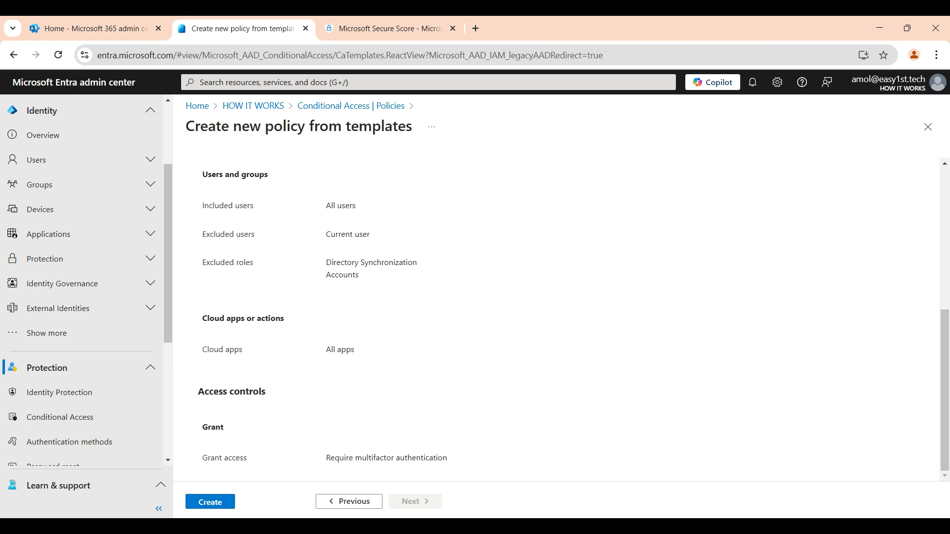
pyautogui.click(210, 502)
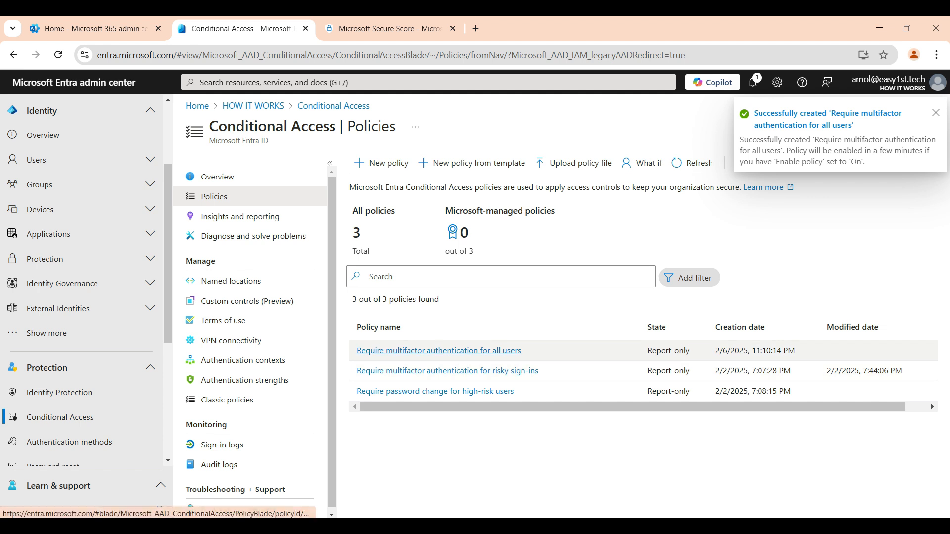
# Open the Conditional Access policy "Require multifactor authentication for all users", set it to On, and save it
pyautogui.click(439, 351)
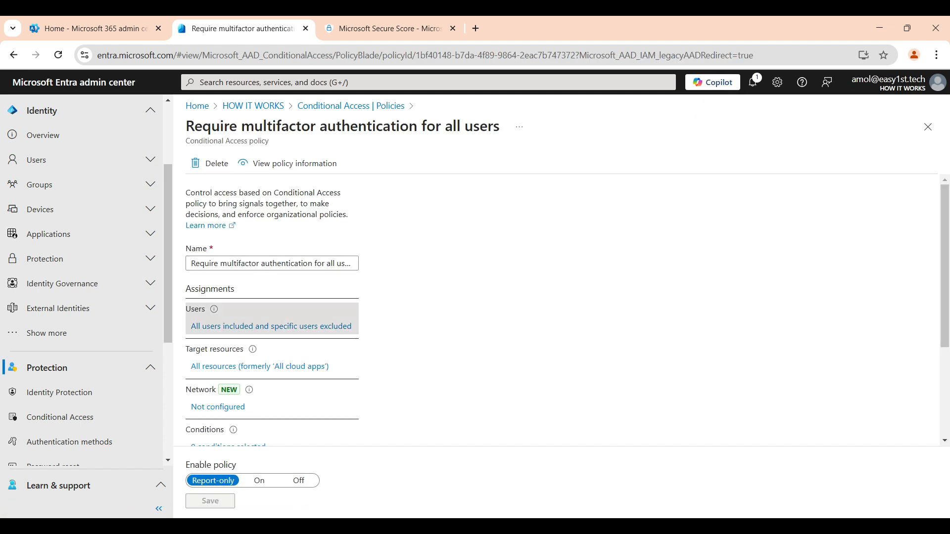
pyautogui.click(271, 326)
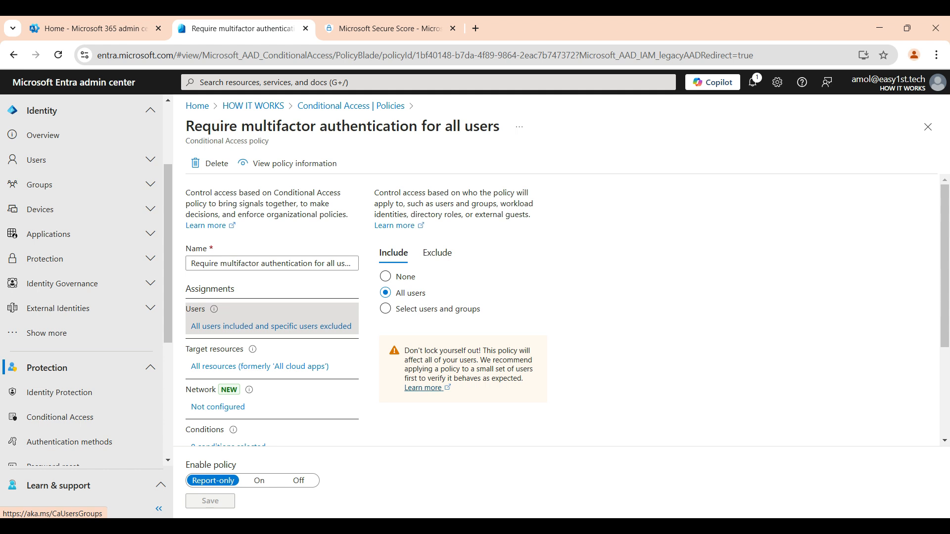
pyautogui.scroll(-3, 271, 326)
pyautogui.click(259, 480)
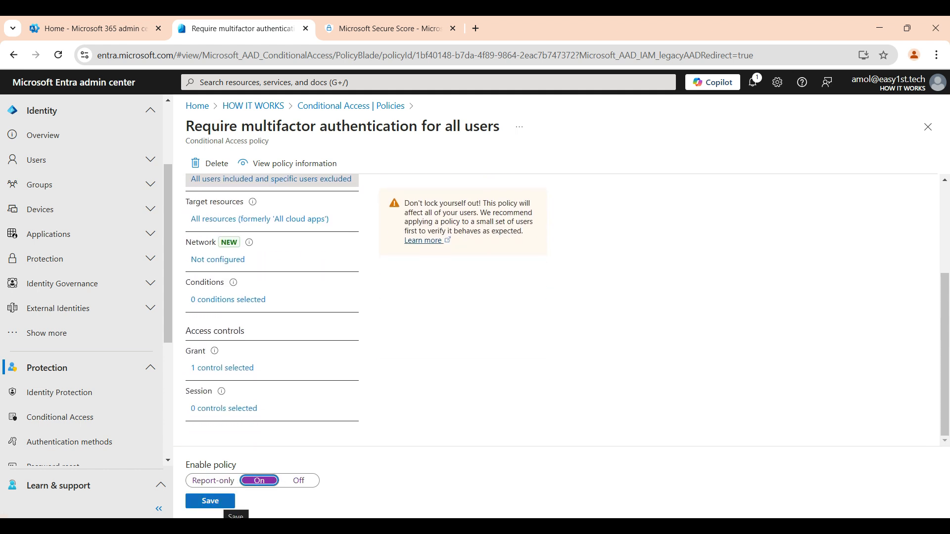
pyautogui.click(217, 502)
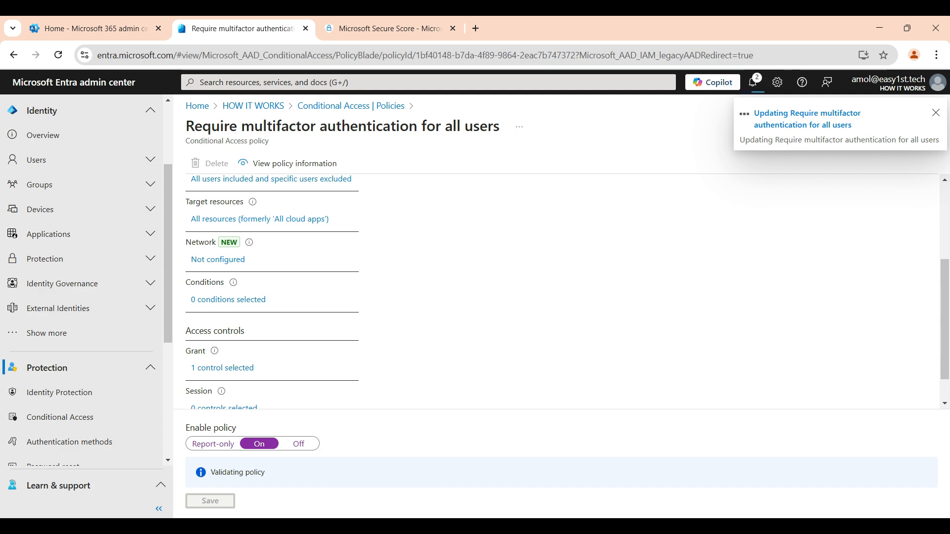
# Check the excluded and included users in the assignments of the policy "Require multifactor authentication for all users"
pyautogui.click(439, 350)
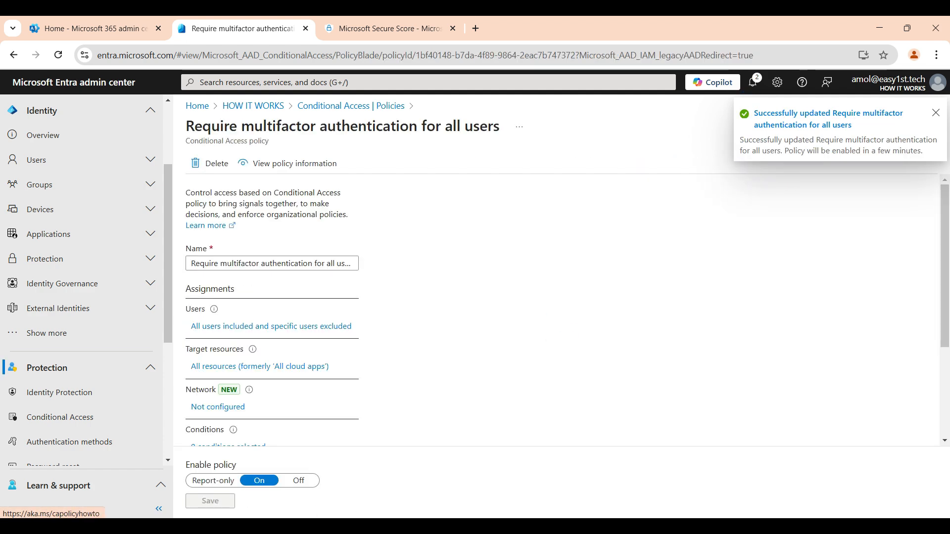
pyautogui.click(271, 326)
pyautogui.click(438, 252)
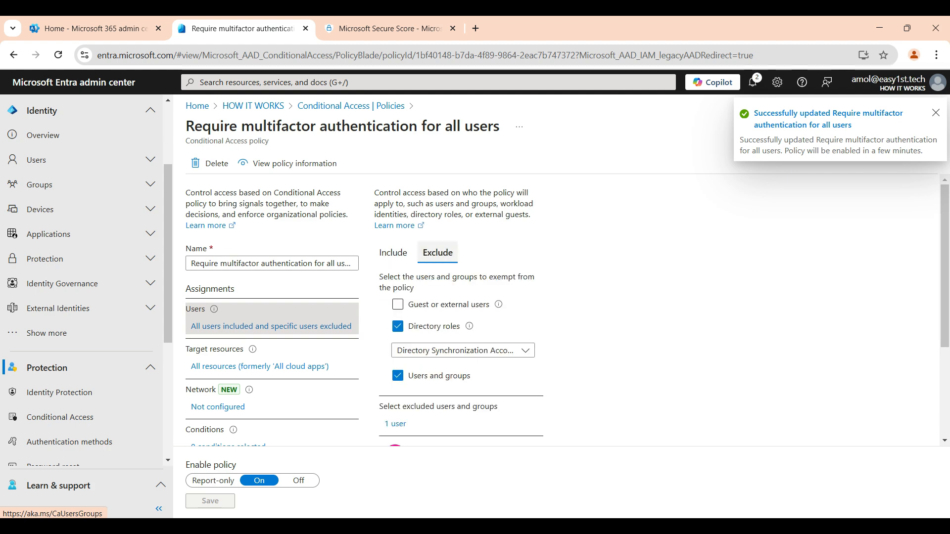
pyautogui.scroll(-3, 460, 306)
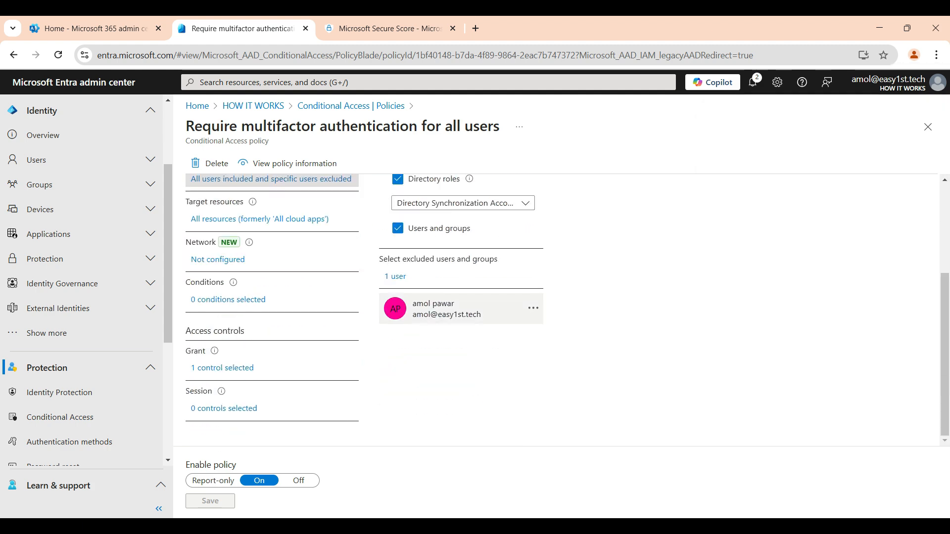
pyautogui.scroll(3, 460, 307)
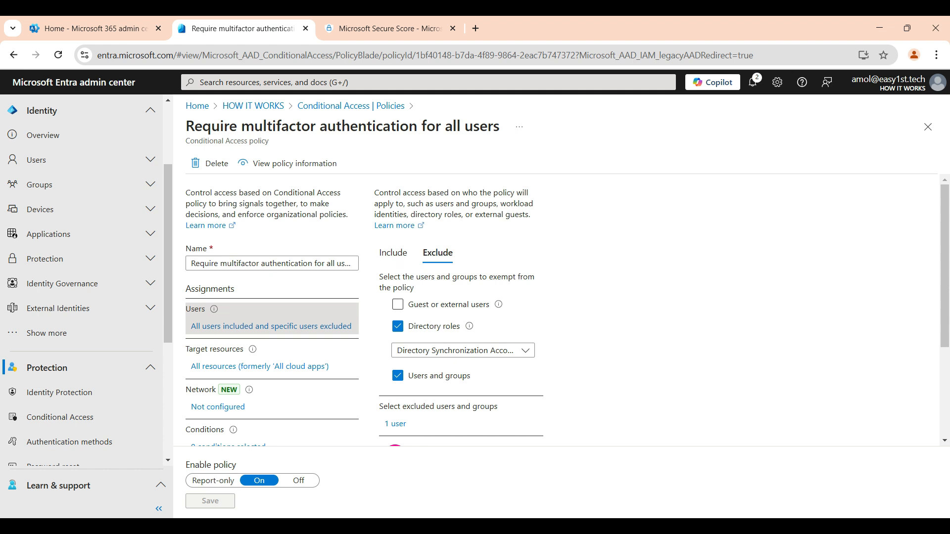
pyautogui.click(393, 253)
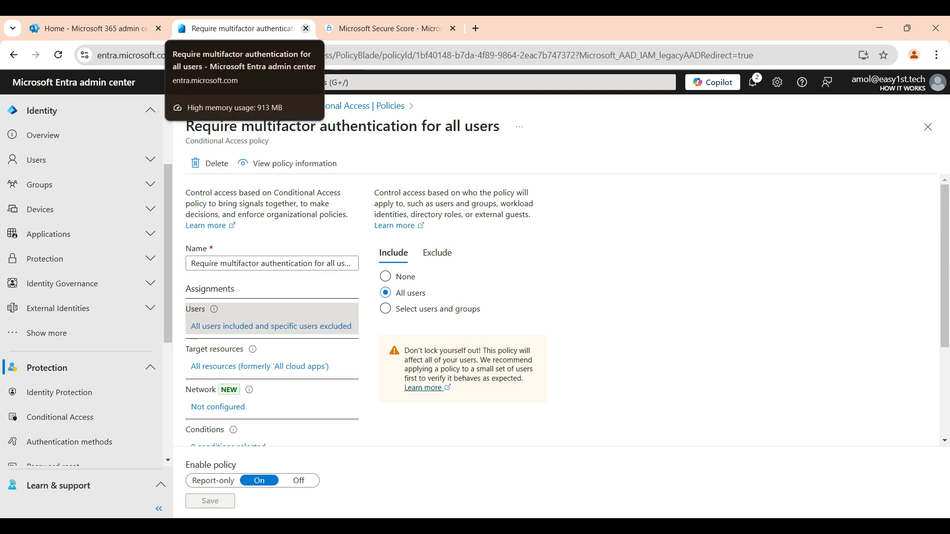
# Switch to Microsoft Secure Score in Microsoft Defender and close the details of the multifactor authentication recommendation
pyautogui.click(386, 28)
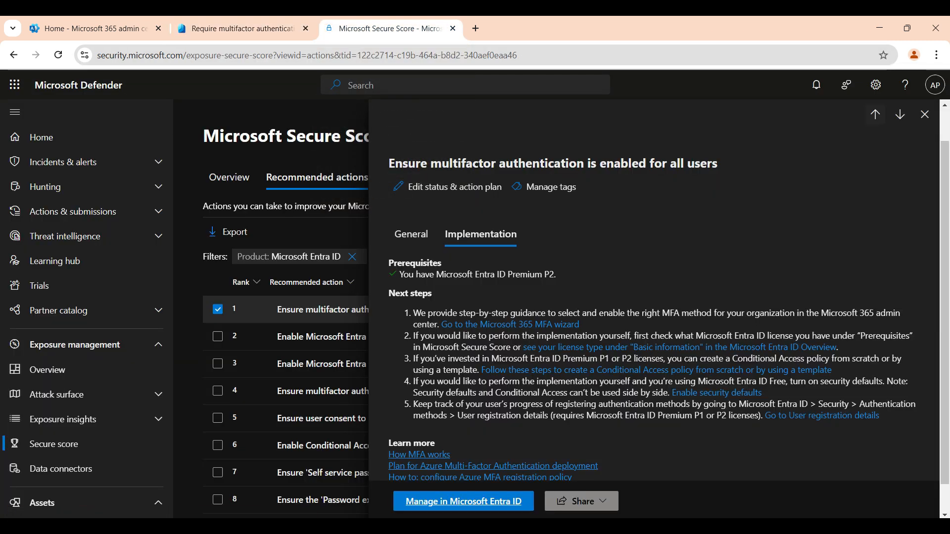
pyautogui.click(925, 114)
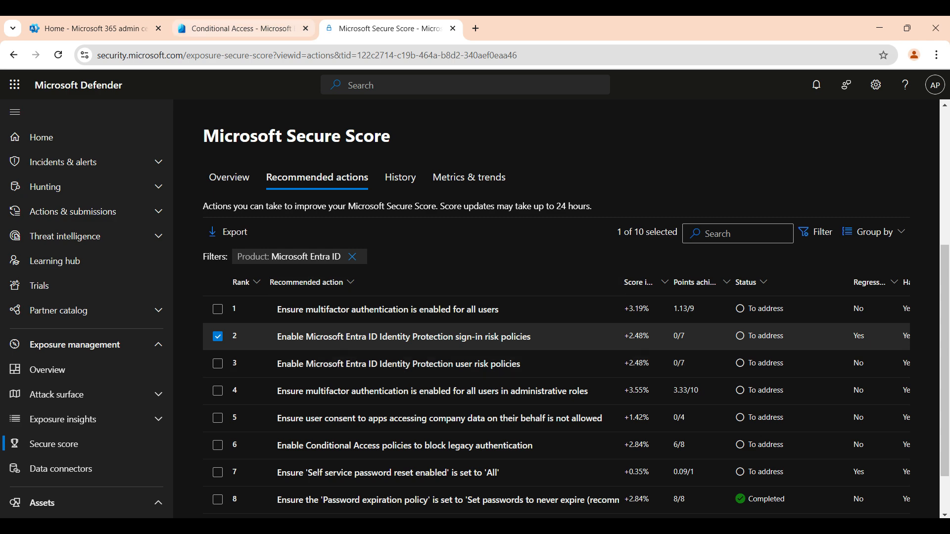
# Return to the Microsoft Entra admin center and set the user risk level to High in Identity Protection's user risk policy
pyautogui.click(238, 28)
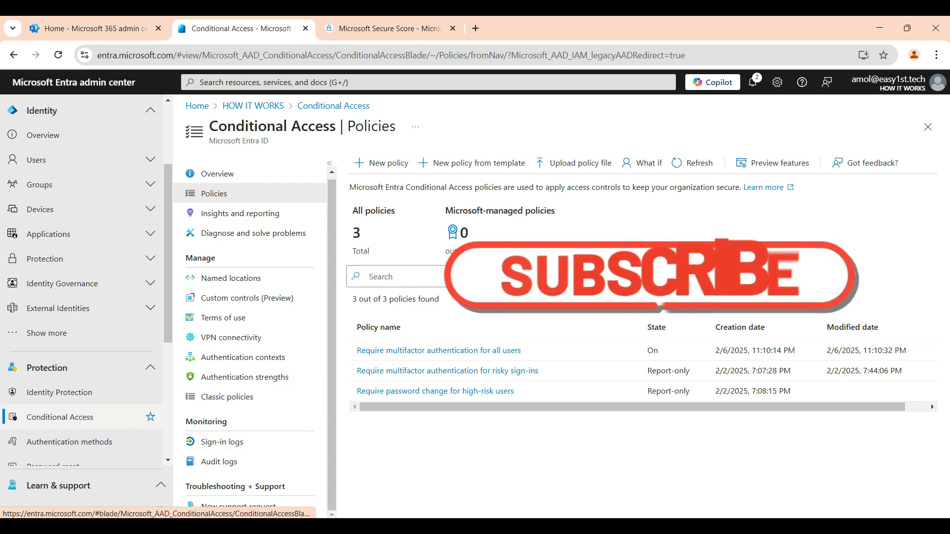
pyautogui.click(59, 393)
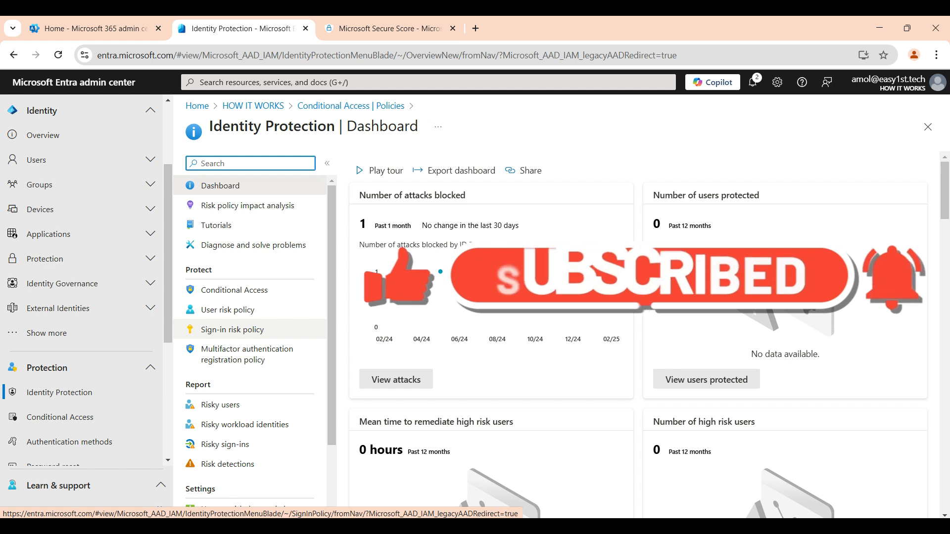
pyautogui.click(227, 311)
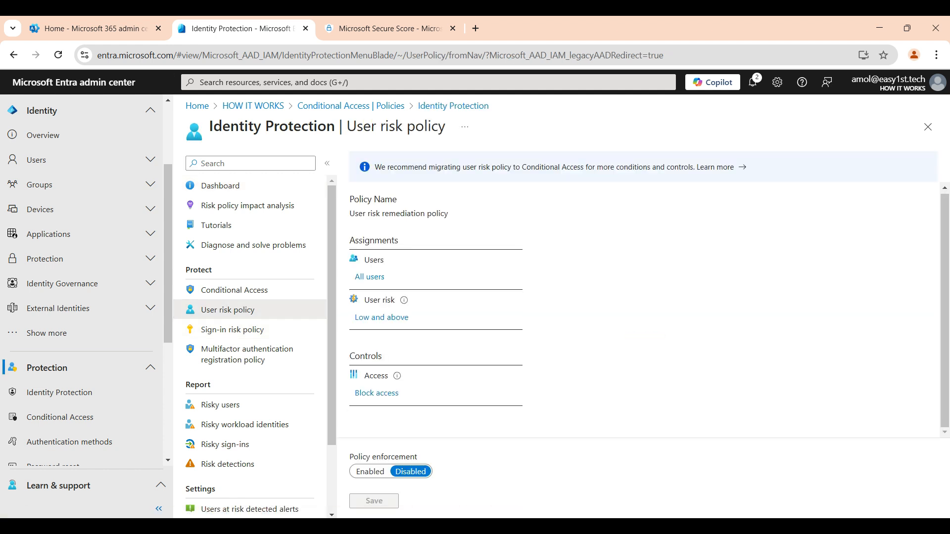
pyautogui.click(381, 318)
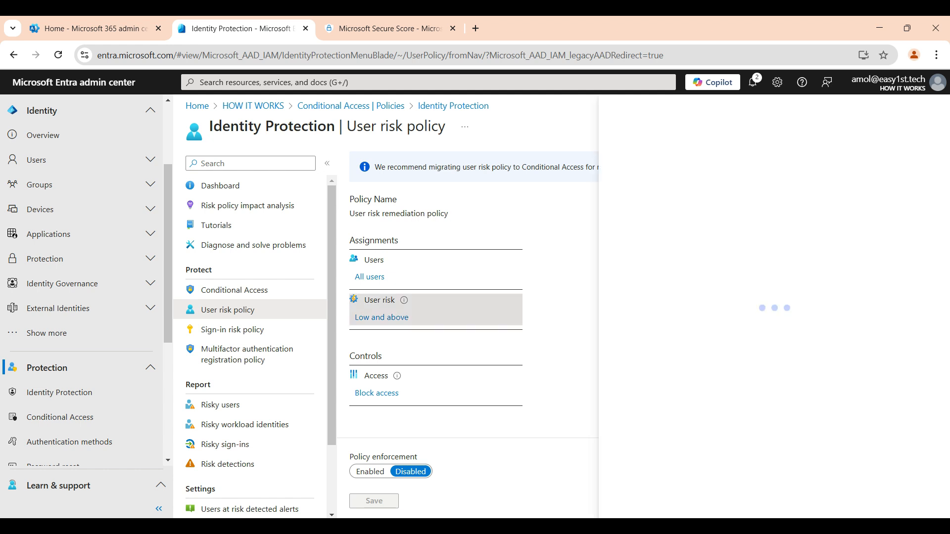
pyautogui.click(774, 203)
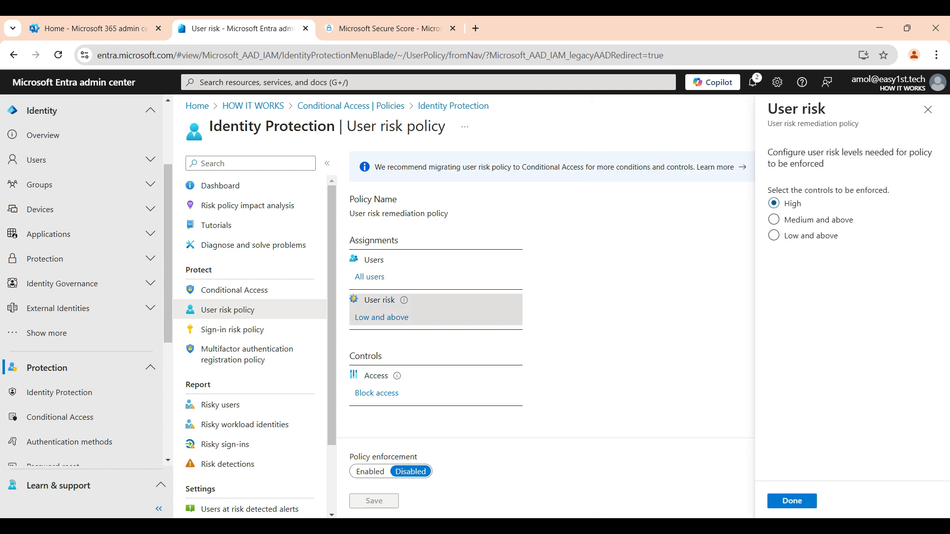
pyautogui.click(812, 501)
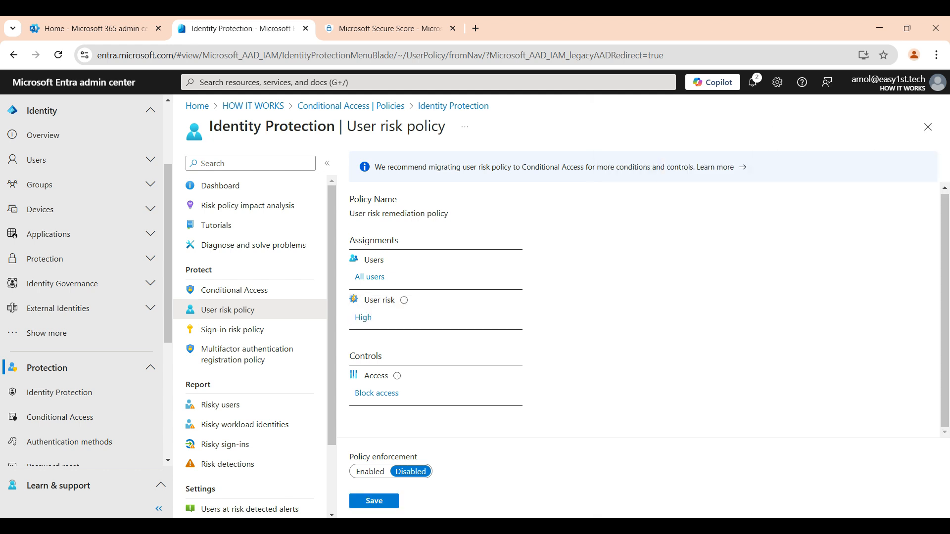
# Check the user risk policy's access control, save the policy with enforcement enabled, and view the Risky users report
pyautogui.click(377, 394)
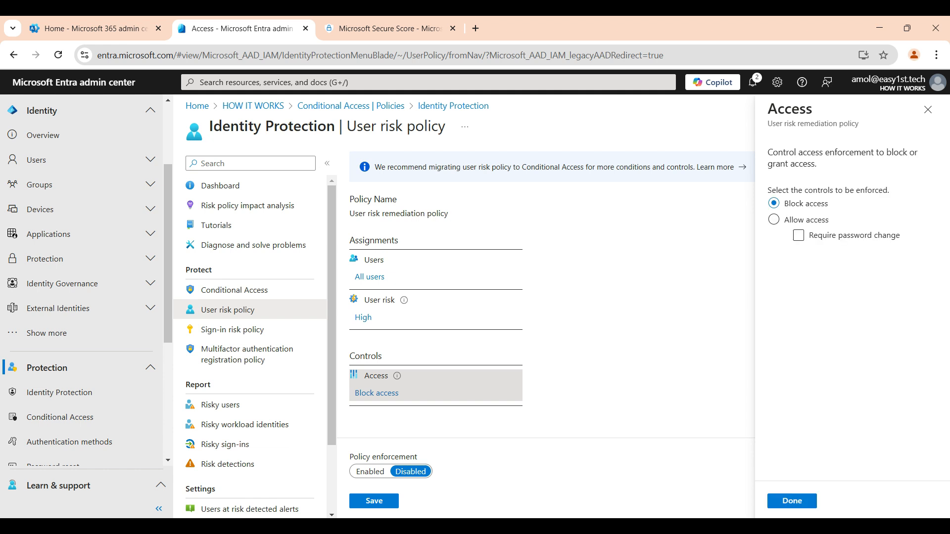
pyautogui.click(928, 109)
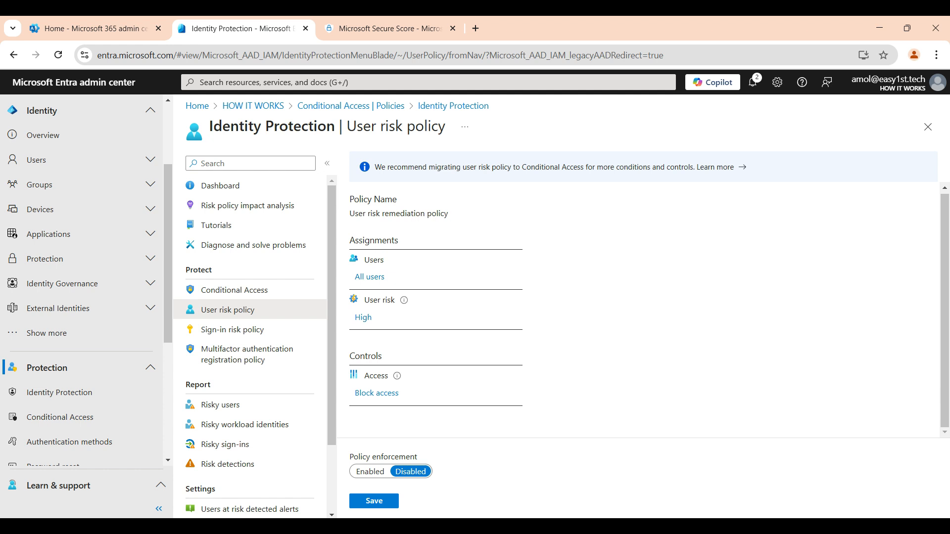
pyautogui.click(370, 471)
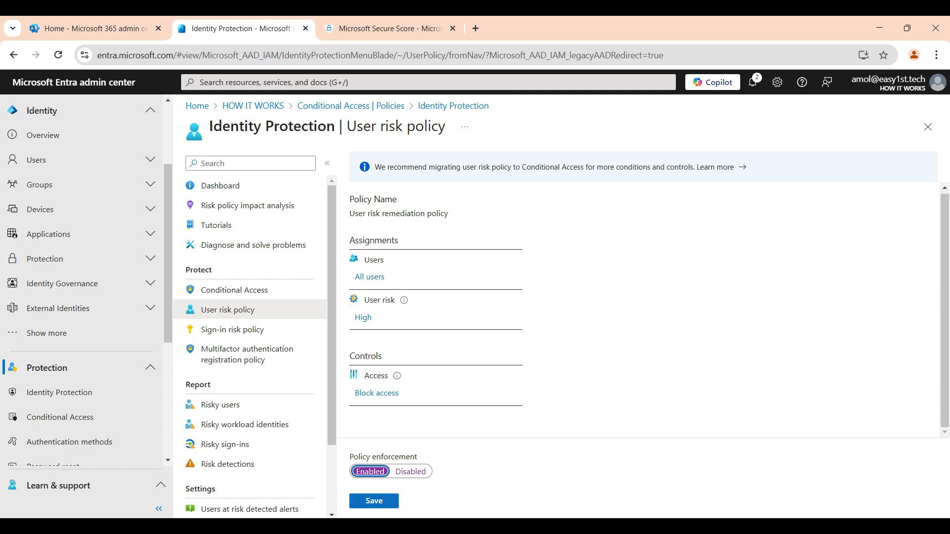
pyautogui.click(374, 501)
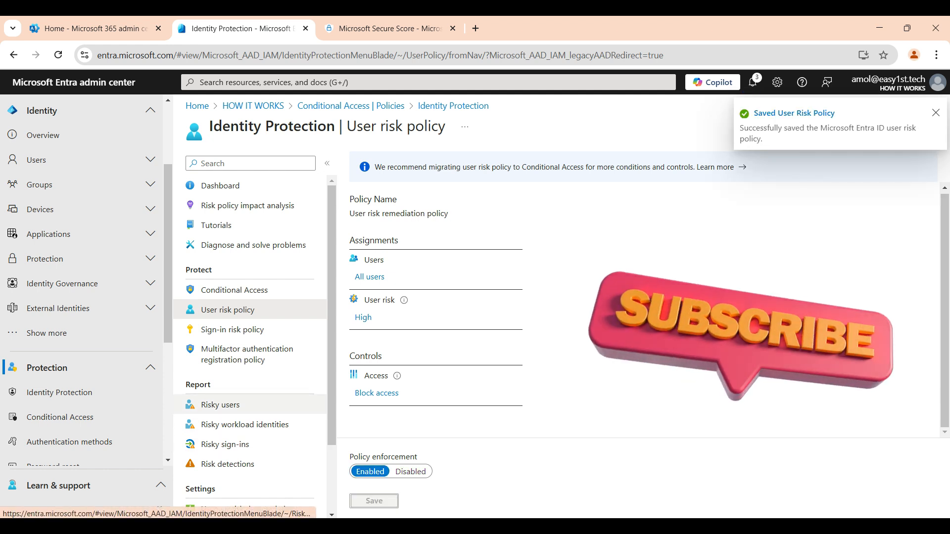
pyautogui.click(221, 405)
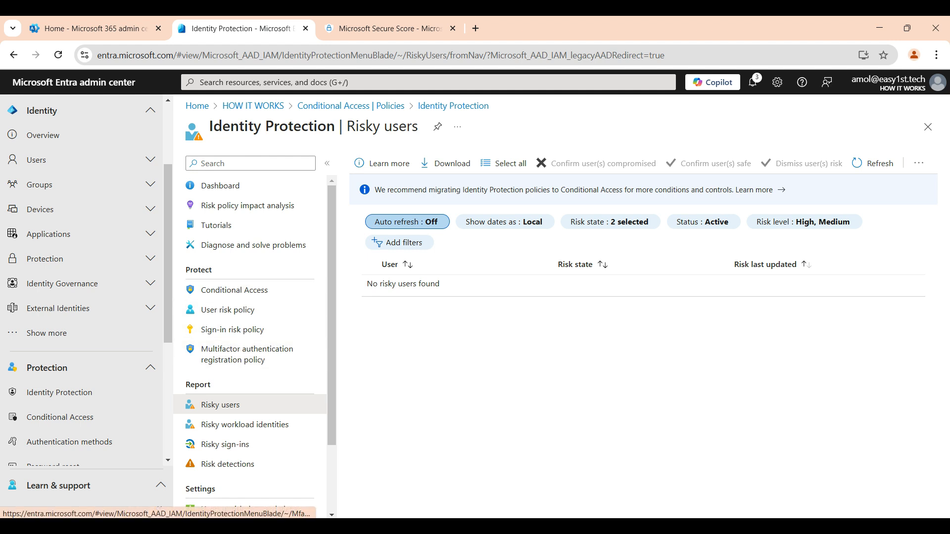
# Set the sign-in risk policy's risk level to High, enable its enforcement, and save it
pyautogui.click(232, 330)
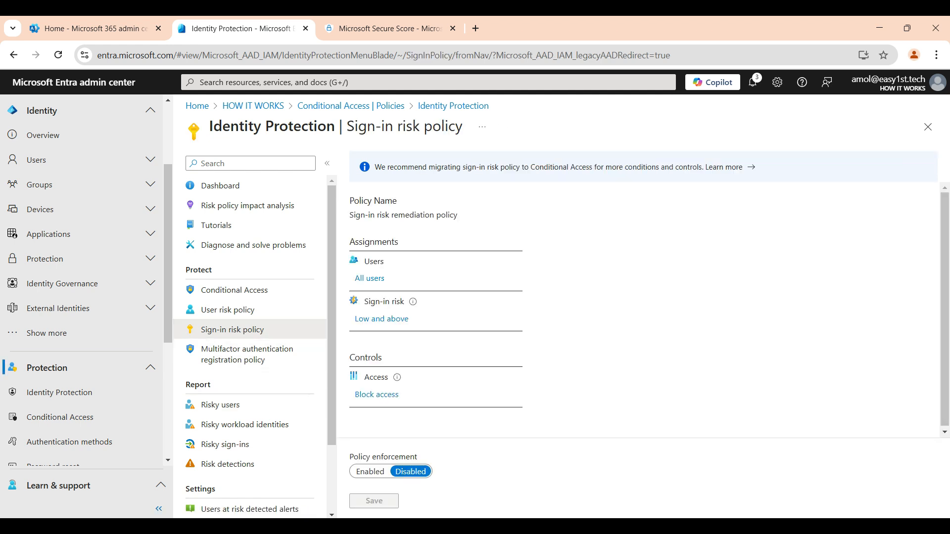
pyautogui.click(381, 319)
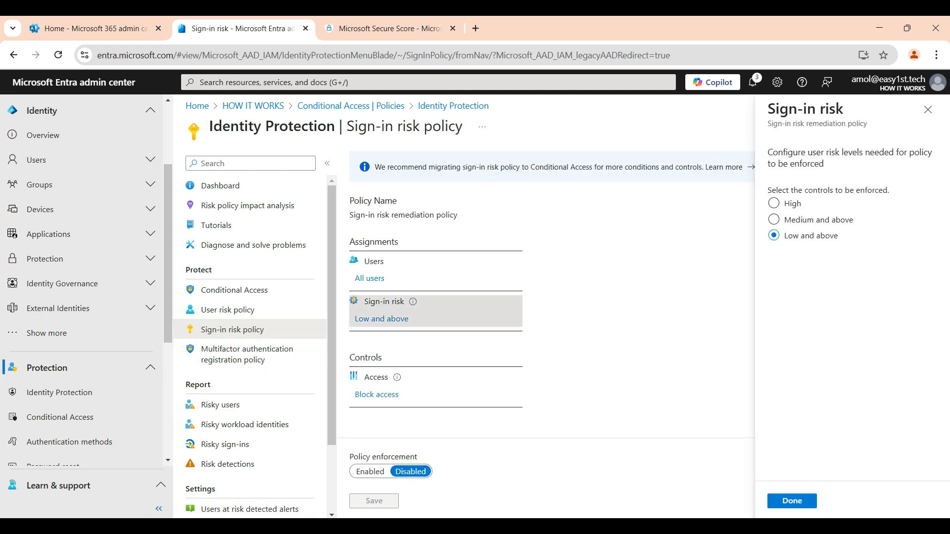
pyautogui.click(774, 203)
pyautogui.click(792, 501)
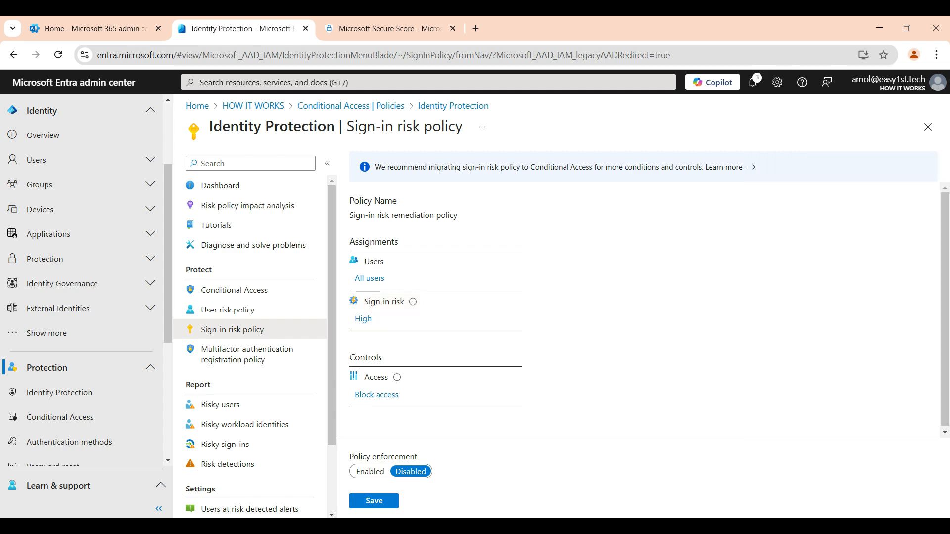
pyautogui.click(370, 472)
pyautogui.click(374, 500)
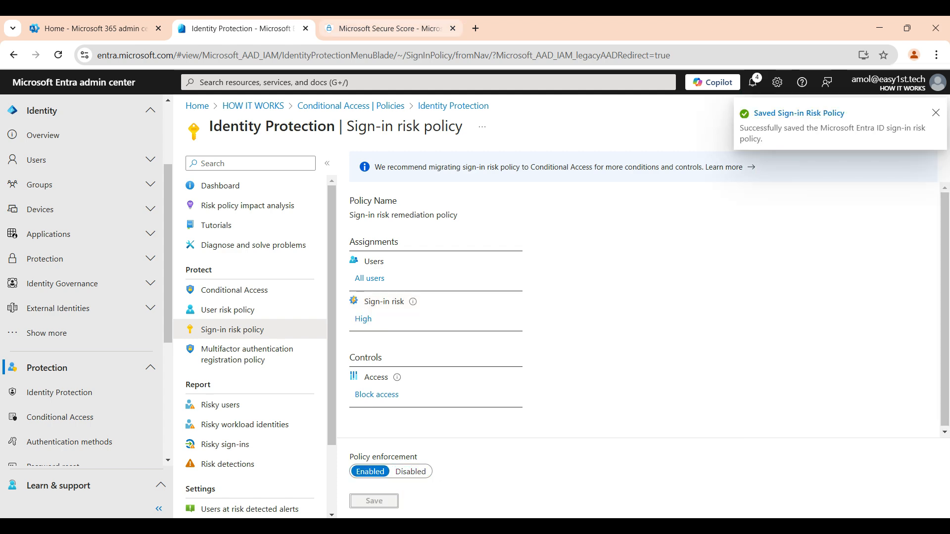
# Switch to Microsoft Secure Score and select the recommendation "Ensure multifactor authentication is enabled for all users in administrative roles"
pyautogui.click(389, 28)
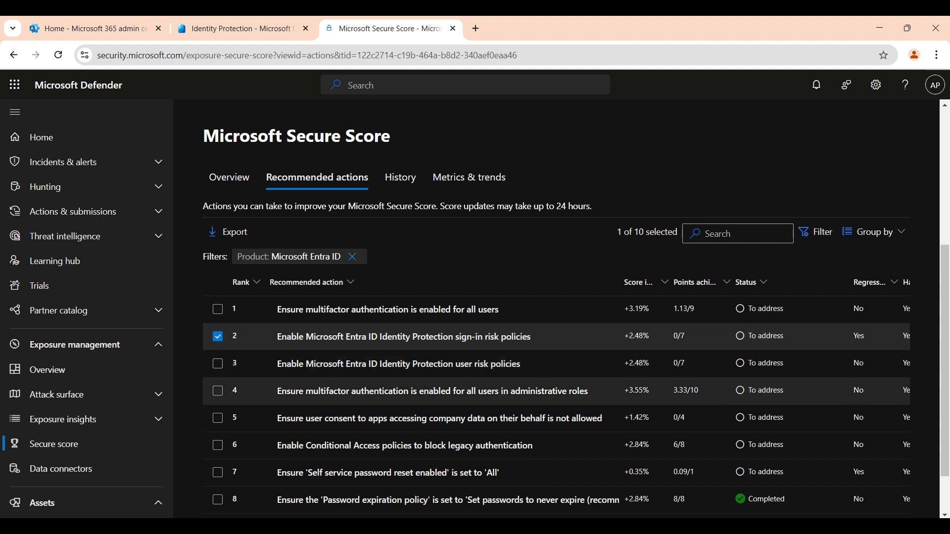
pyautogui.click(556, 391)
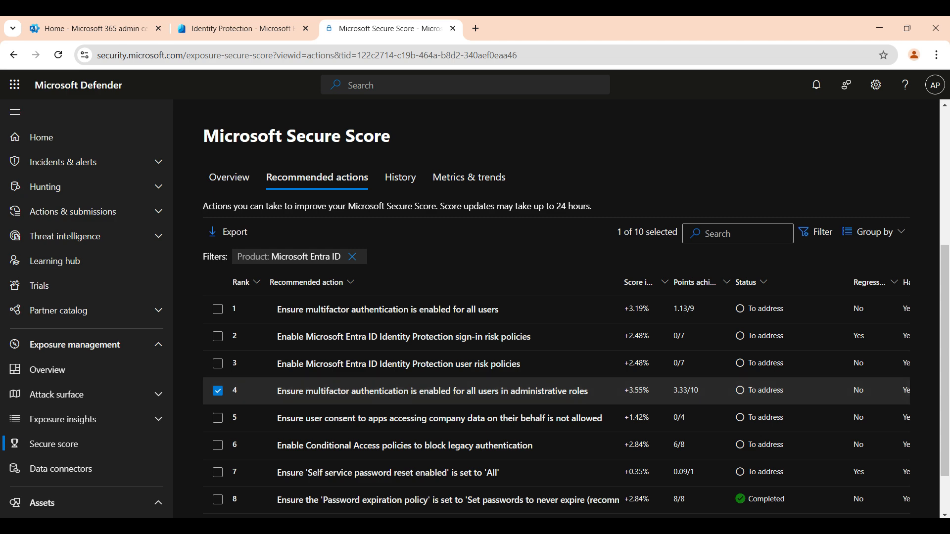
# Return to the Conditional Access policies in the Microsoft Entra admin center and start a new policy from a template
pyautogui.click(237, 28)
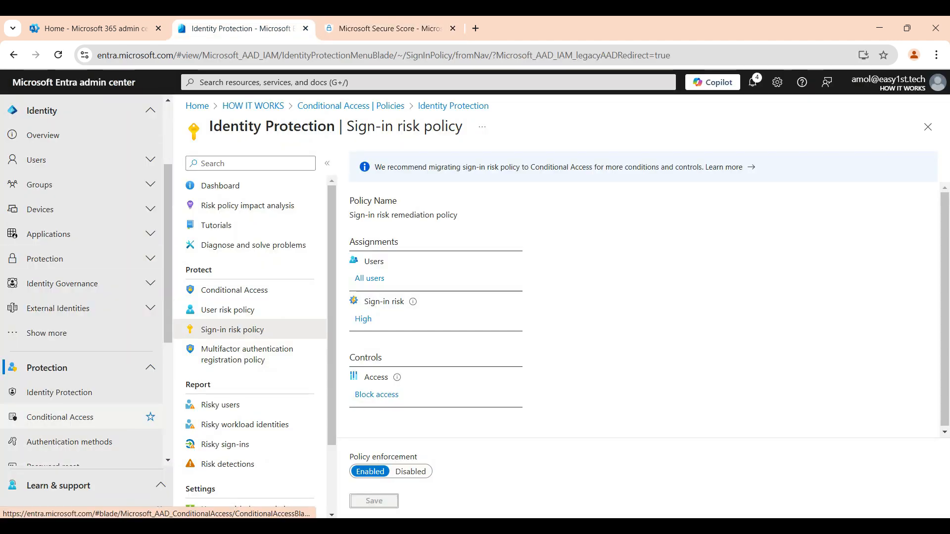
pyautogui.click(60, 417)
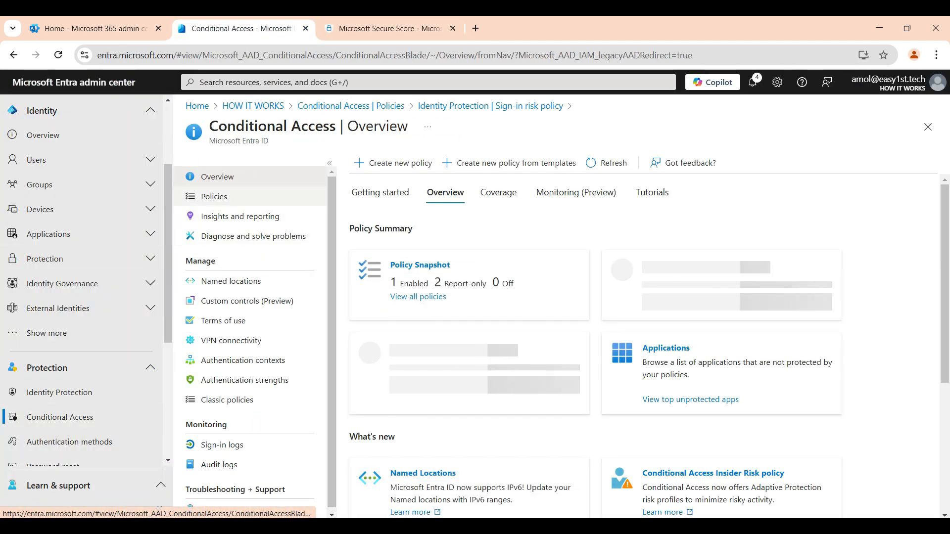
pyautogui.click(213, 196)
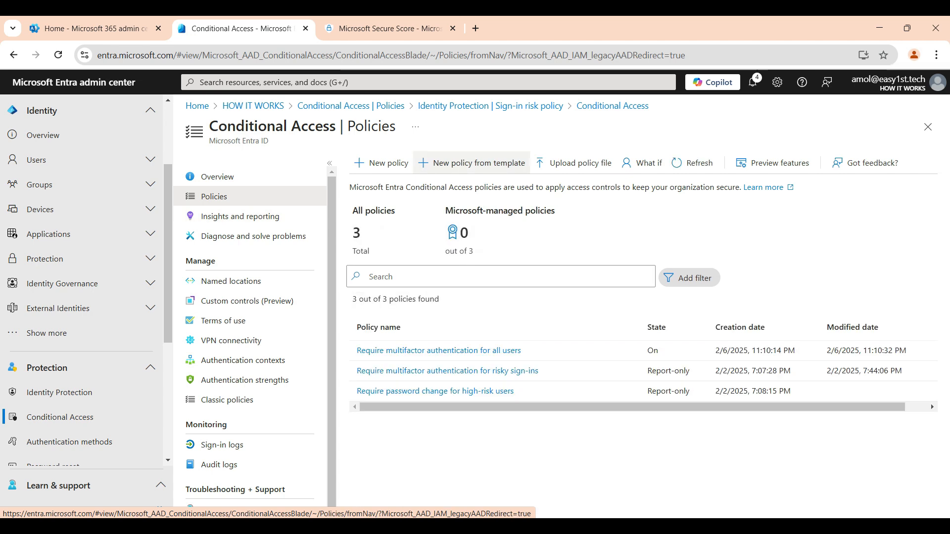
pyautogui.click(472, 163)
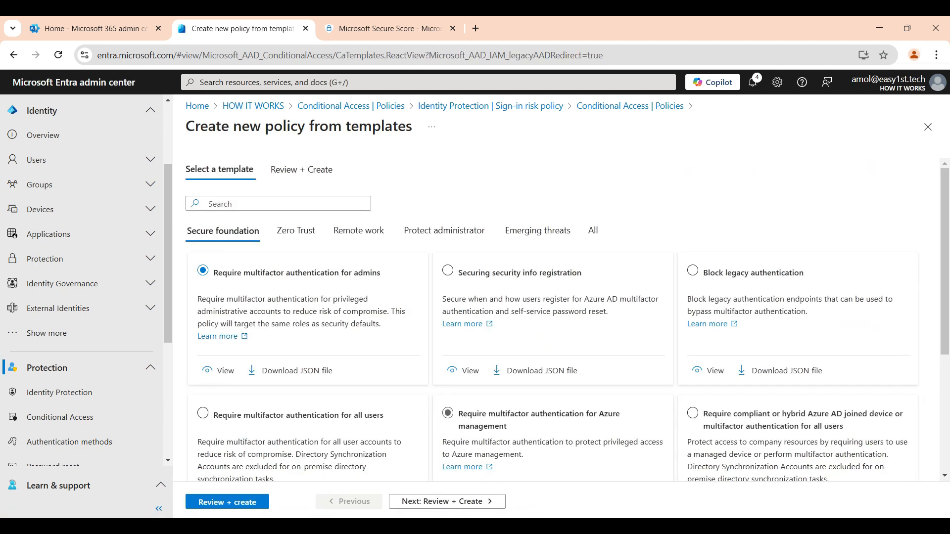
# Use the "Require multifactor authentication for admins" template for the new policy and set its policy state to On
pyautogui.scroll(-1, 448, 413)
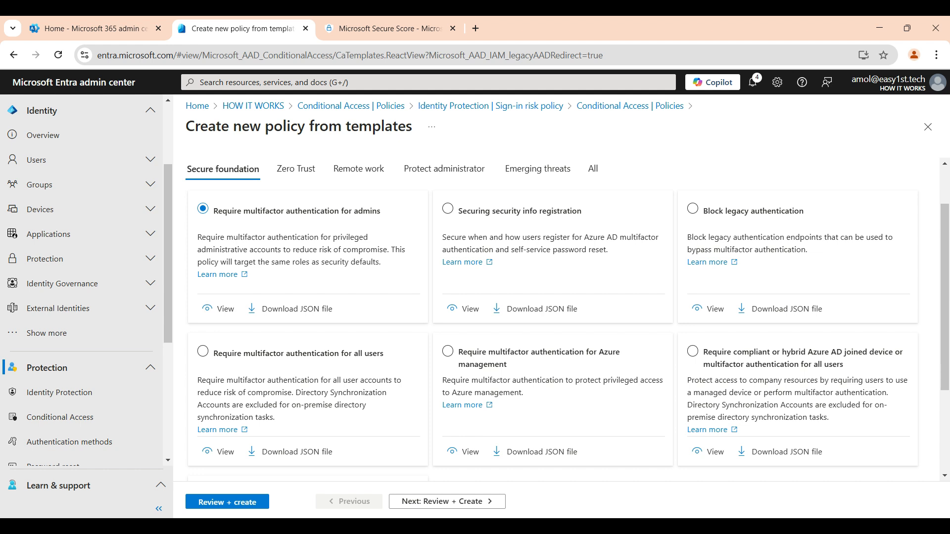
pyautogui.click(447, 501)
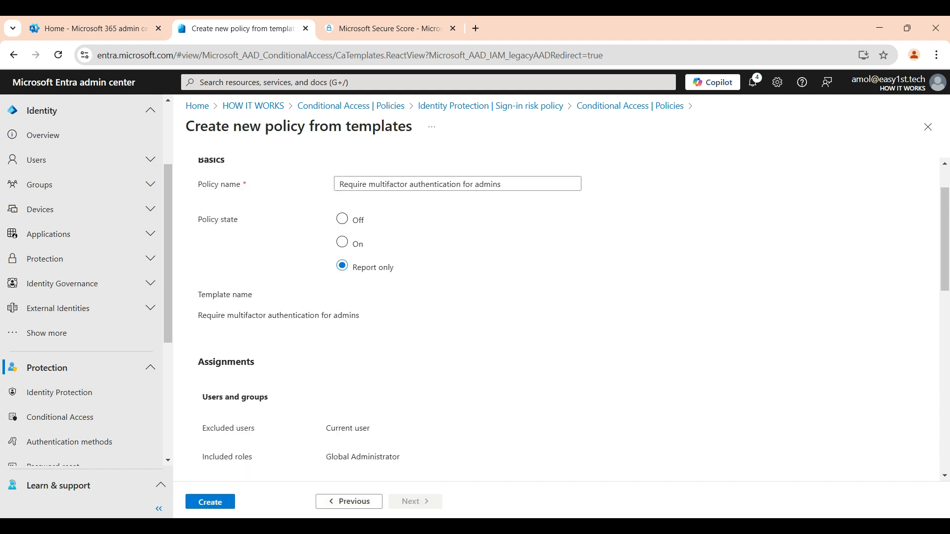
pyautogui.click(342, 242)
# Review the admin policy's included roles, cloud apps and grant control, and create the policy
pyautogui.scroll(-3, 557, 319)
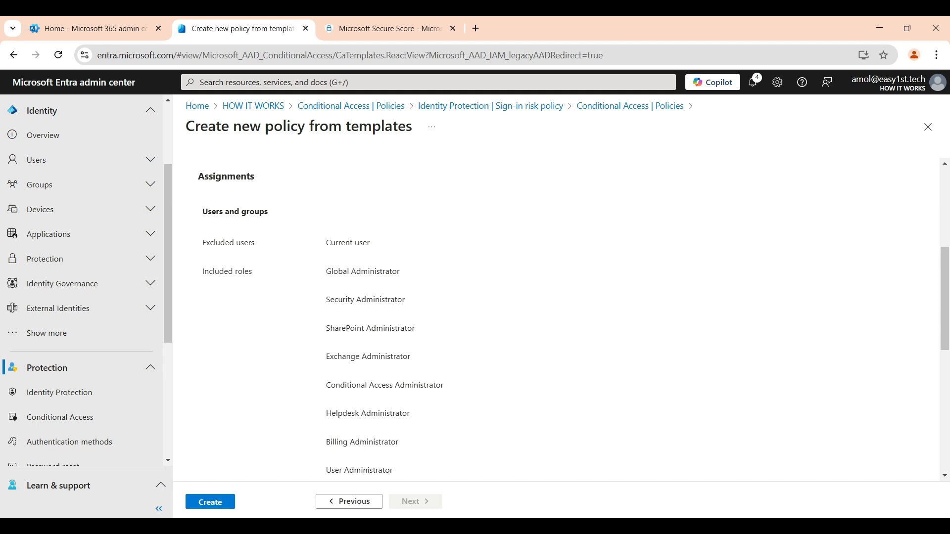
pyautogui.scroll(3, 557, 320)
pyautogui.scroll(-6, 557, 319)
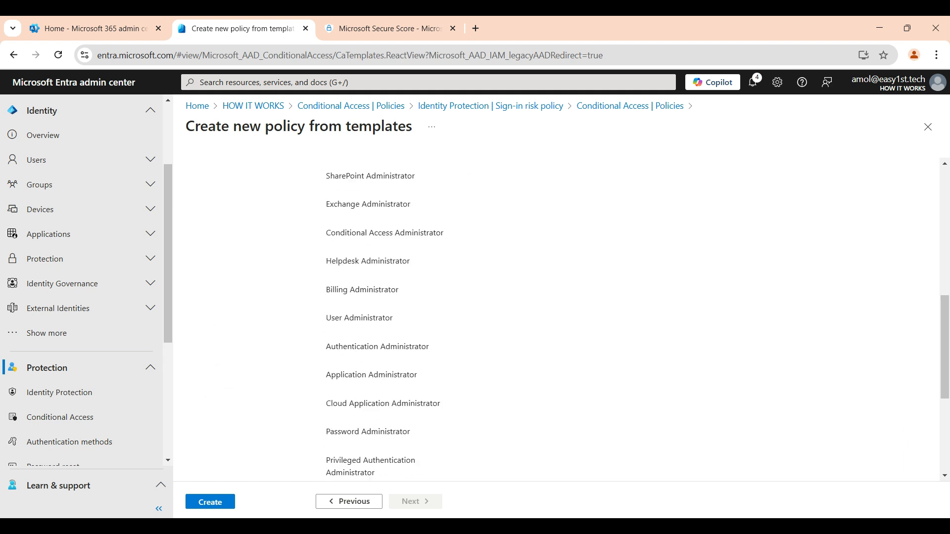
pyautogui.scroll(2, 556, 319)
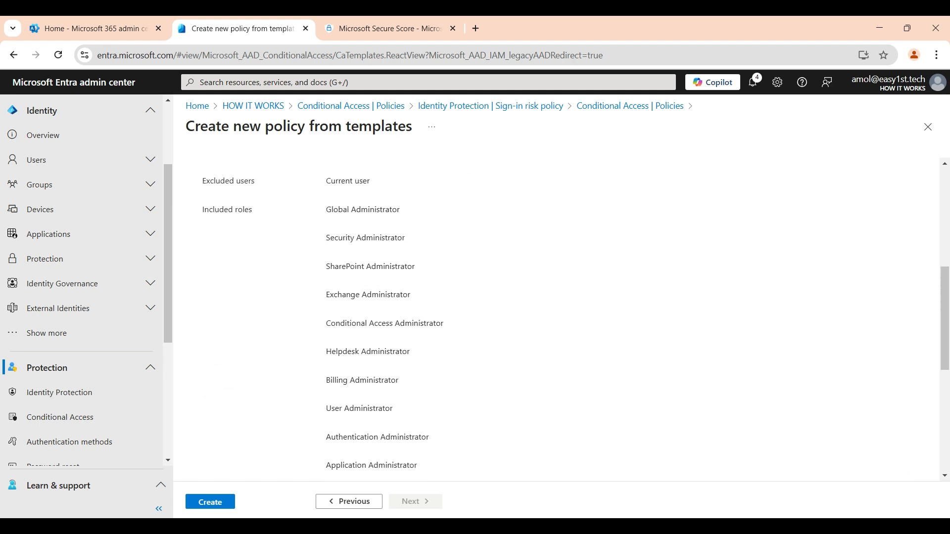
pyautogui.scroll(-3, 557, 319)
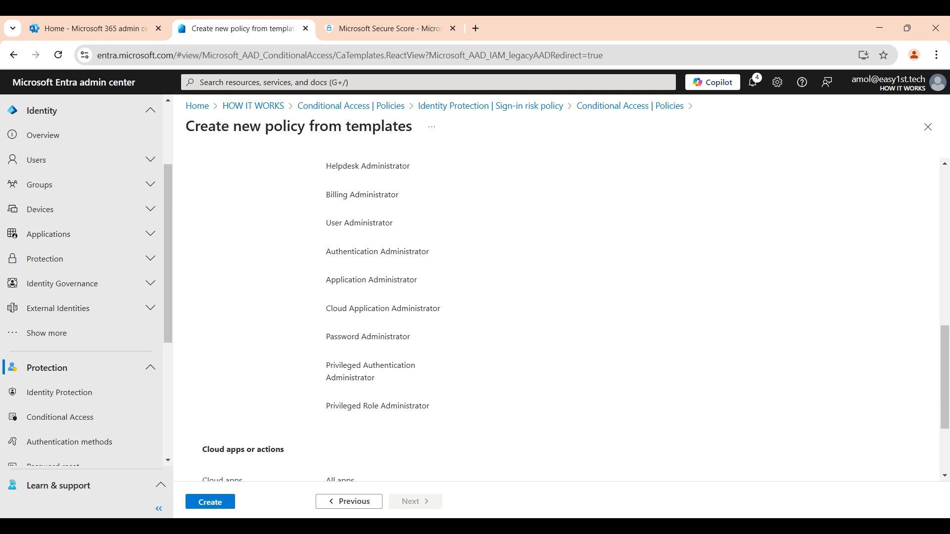
pyautogui.scroll(-2, 557, 319)
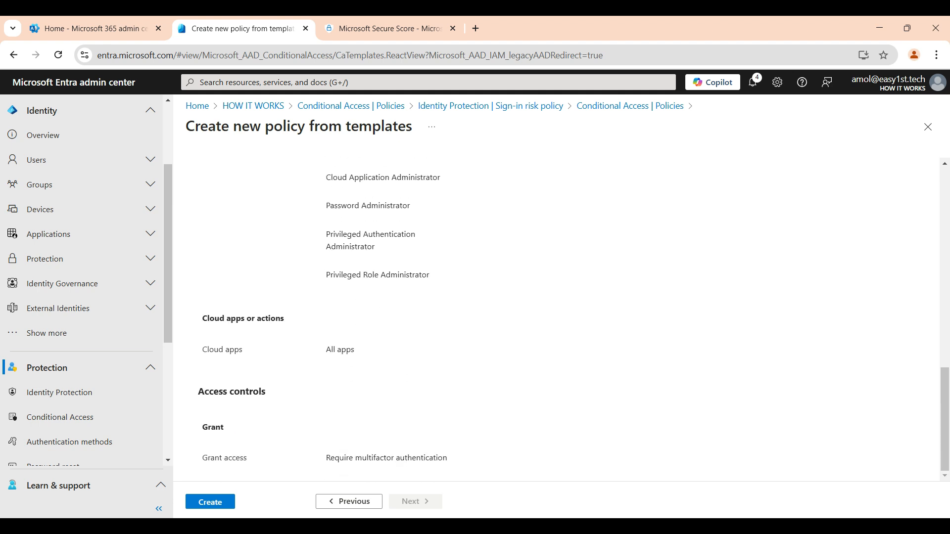
pyautogui.click(211, 502)
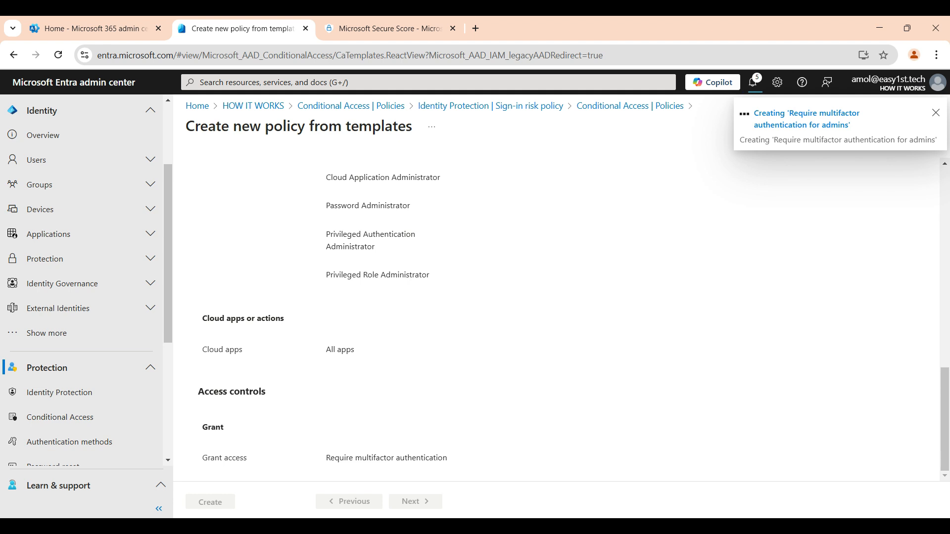
pyautogui.scroll(4, 556, 319)
pyautogui.scroll(3, 557, 319)
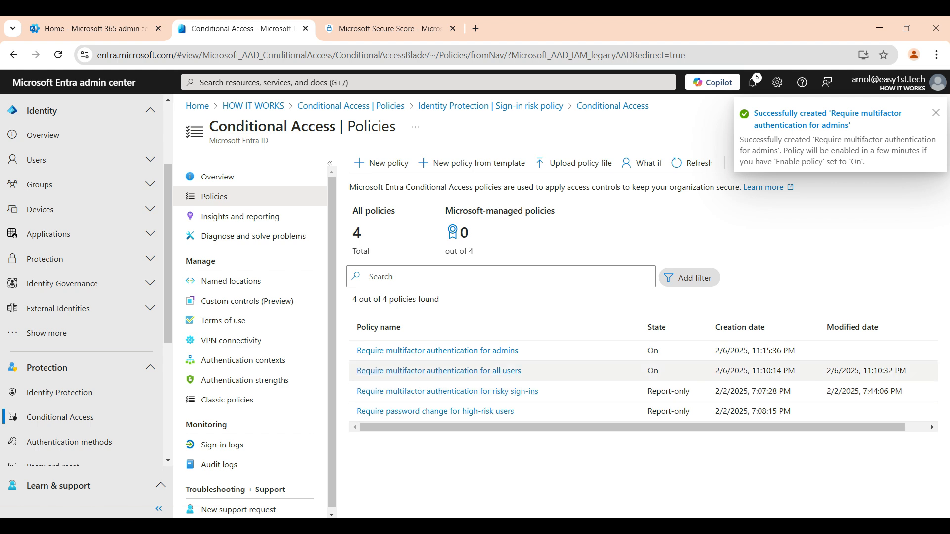
# Switch to Microsoft Secure Score, deselect the administrative roles recommendation, and open "Enable Conditional Access policies to block legacy authentication"
pyautogui.click(388, 29)
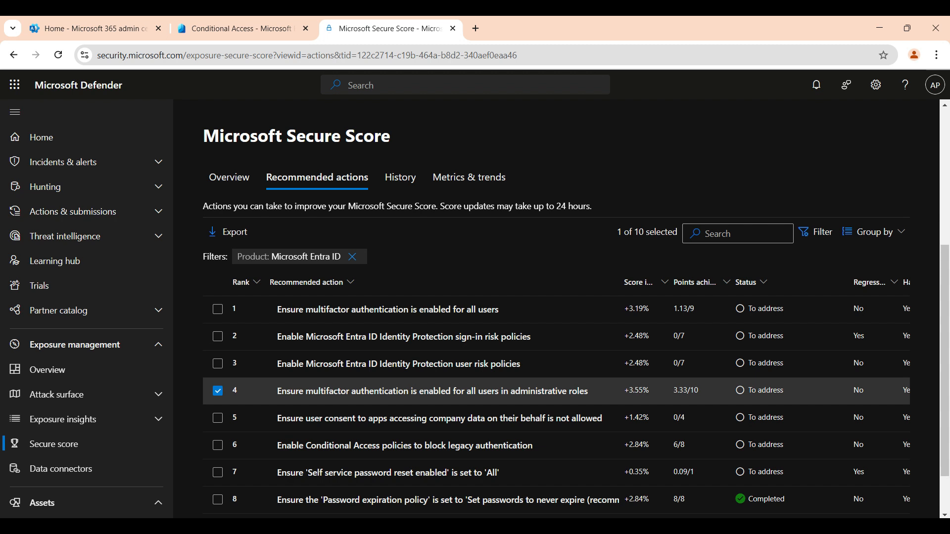
pyautogui.scroll(-2, 557, 308)
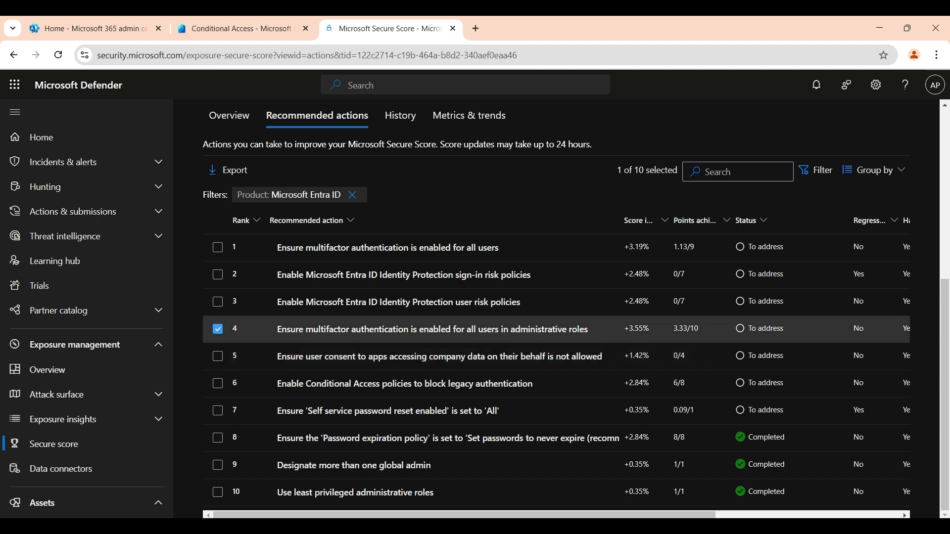
pyautogui.click(218, 329)
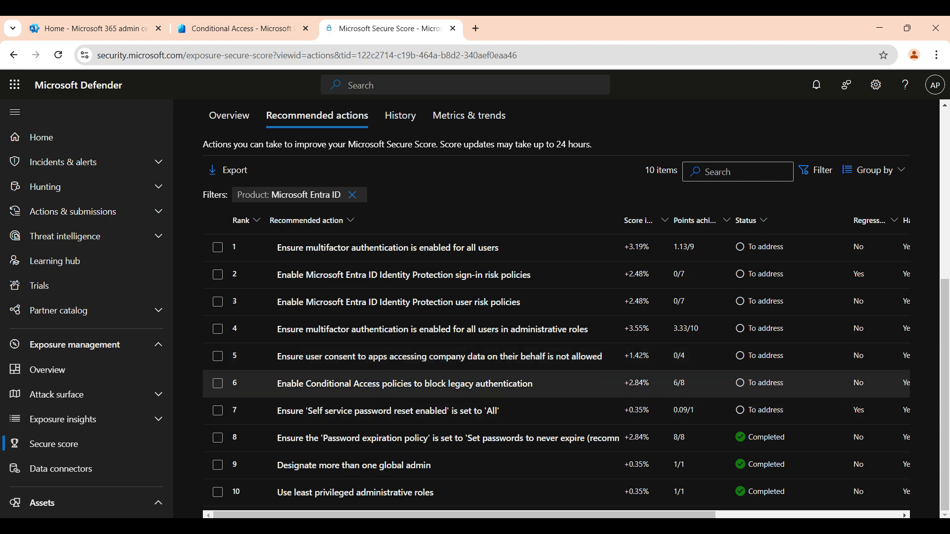
pyautogui.click(405, 384)
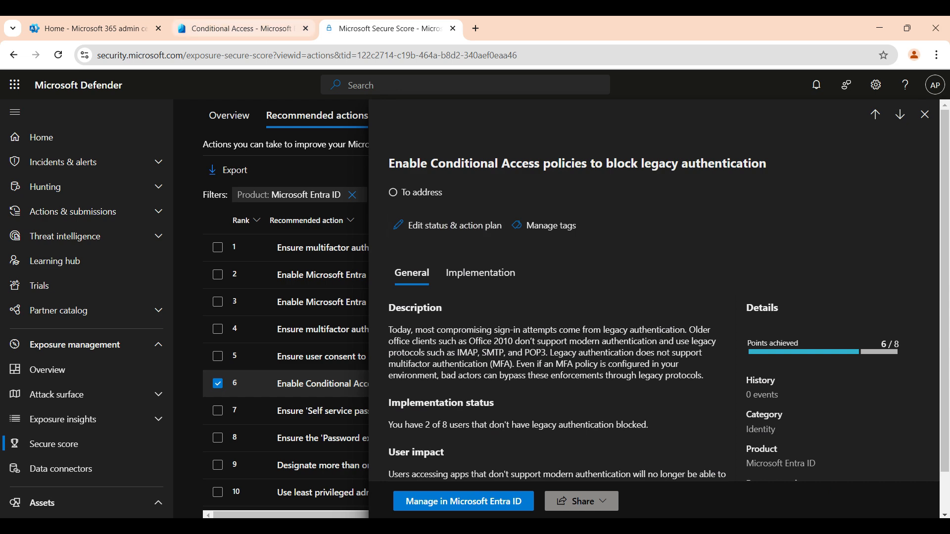
# In the Microsoft Entra admin center, create a Conditional Access policy from the "Block legacy authentication" template with its state set to On
pyautogui.click(238, 28)
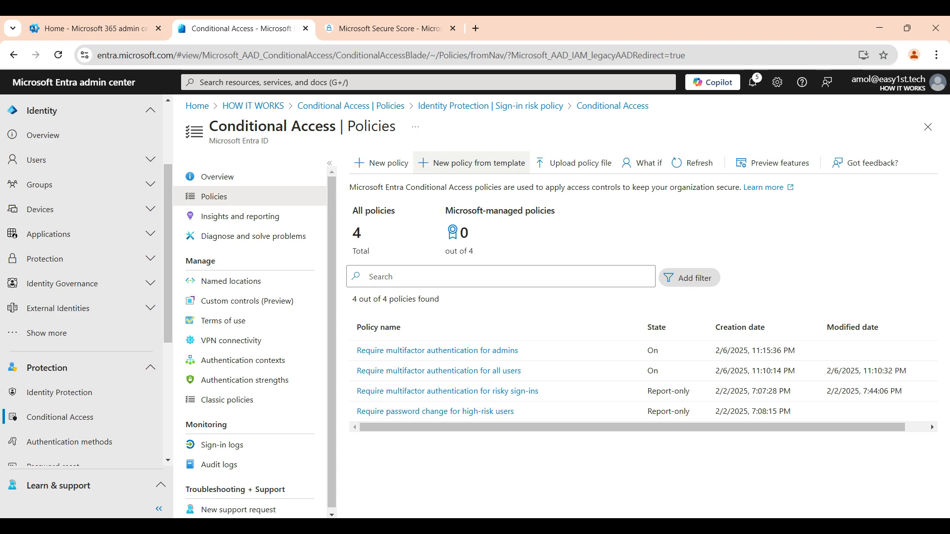
pyautogui.click(471, 162)
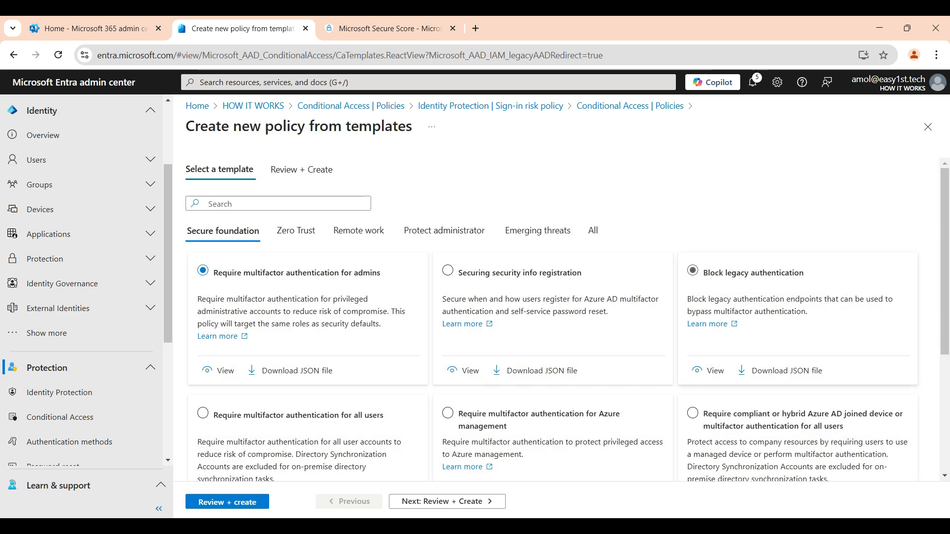
pyautogui.click(693, 270)
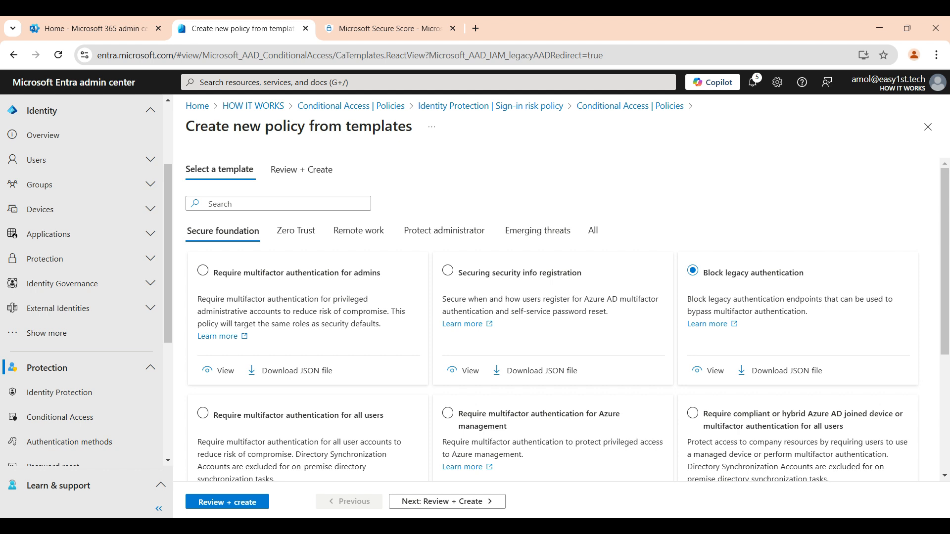
pyautogui.click(447, 501)
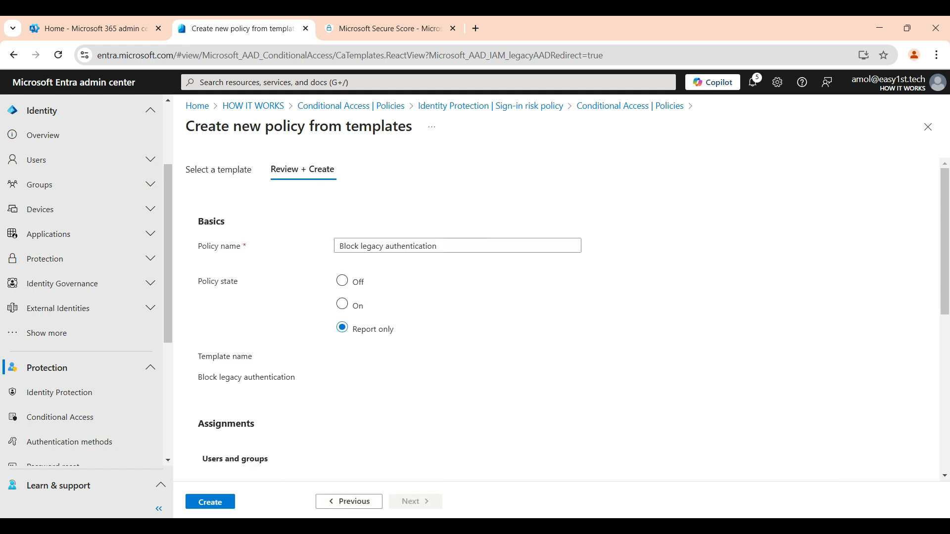
pyautogui.click(342, 304)
pyautogui.scroll(-5, 559, 306)
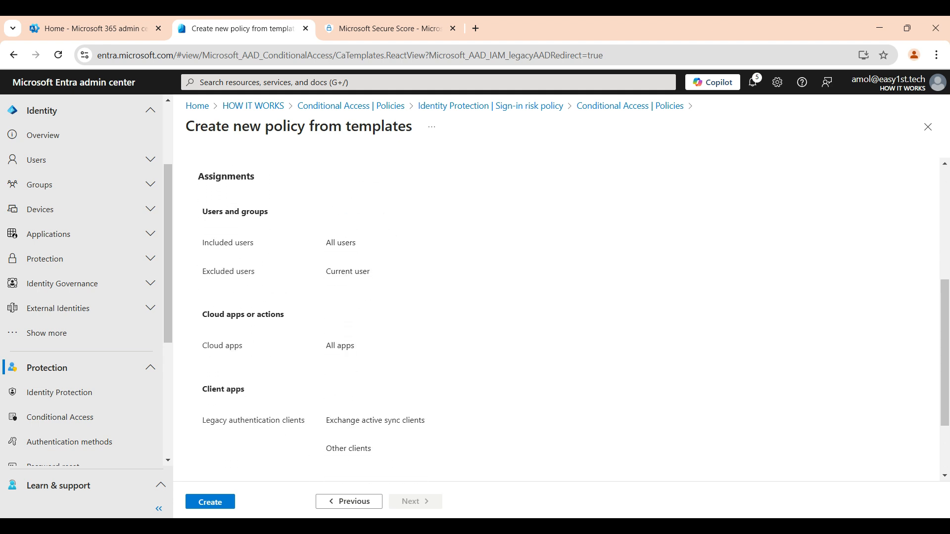
pyautogui.scroll(-2, 559, 317)
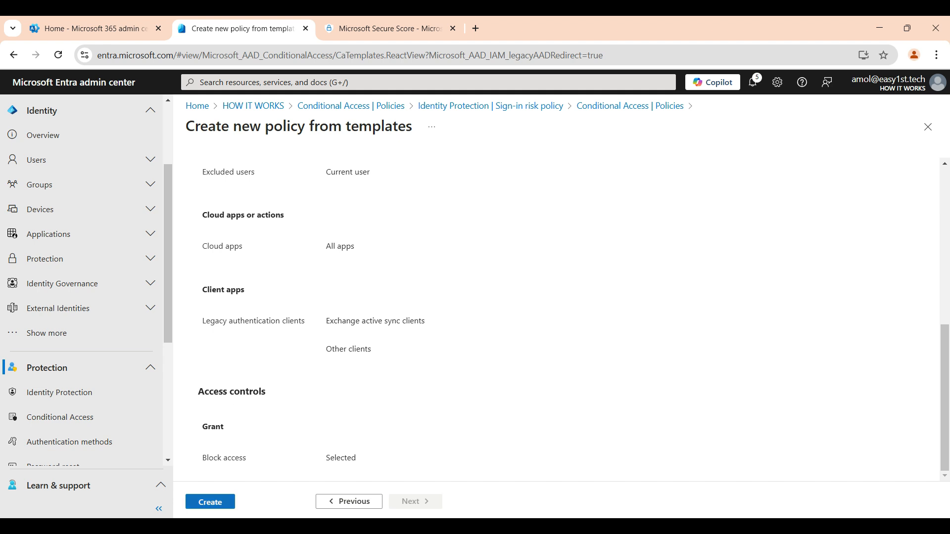
pyautogui.click(210, 502)
# Return to Microsoft Secure Score and check the recommendation "Ensure 'Self service password reset enabled' is set to 'All'"
pyautogui.click(390, 29)
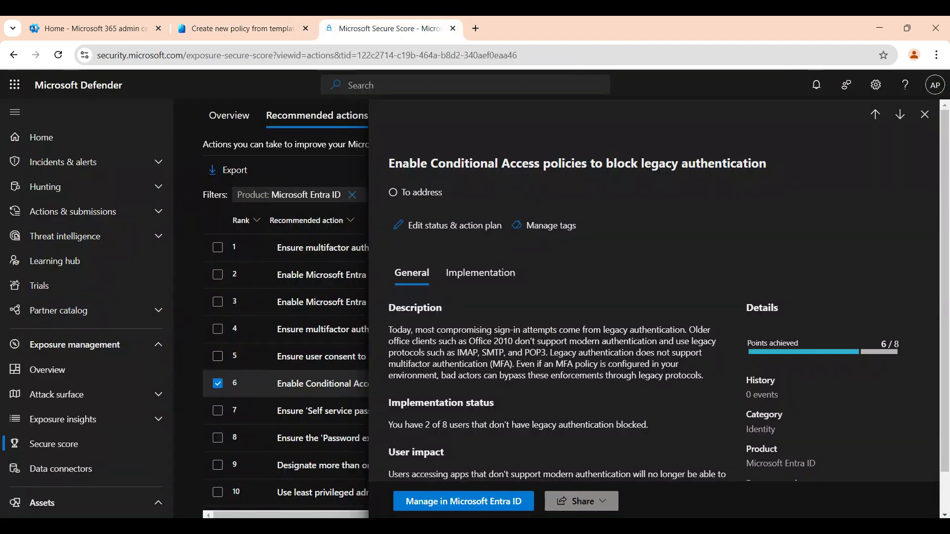
pyautogui.click(925, 115)
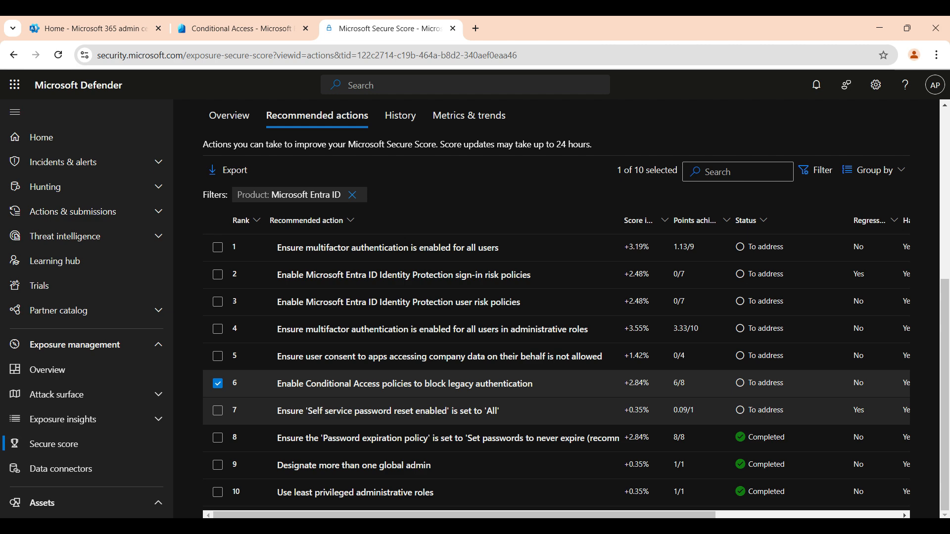
pyautogui.click(389, 411)
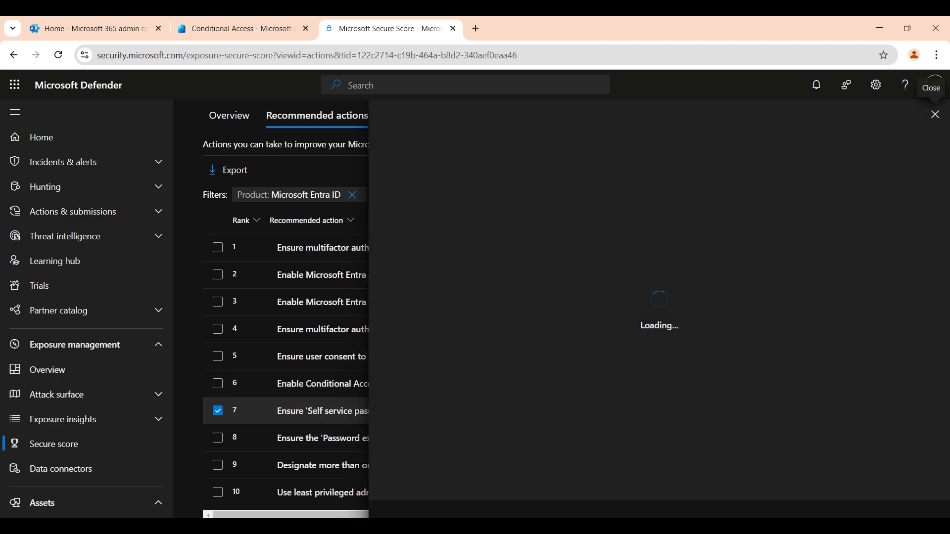
pyautogui.click(935, 114)
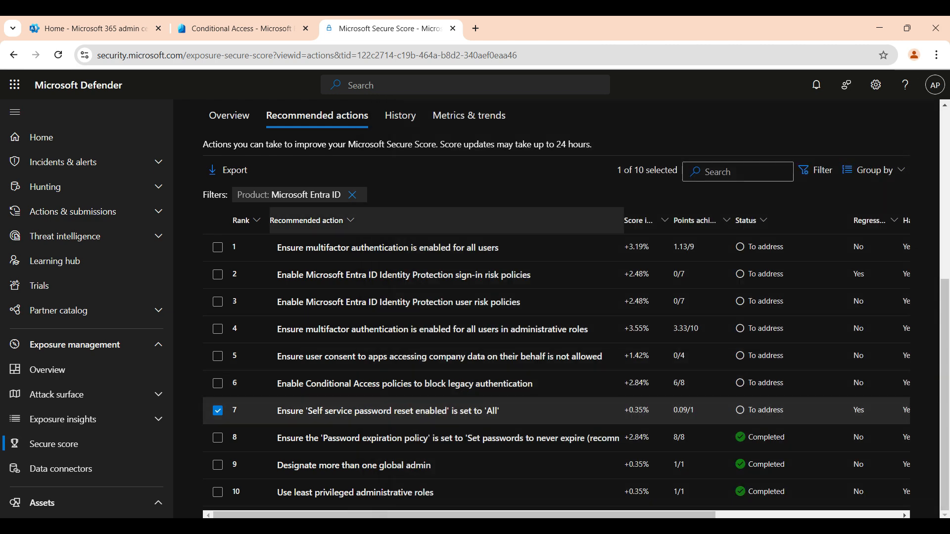
# In the Microsoft Entra admin center's password reset properties, enable self service password reset for All and save
pyautogui.click(232, 28)
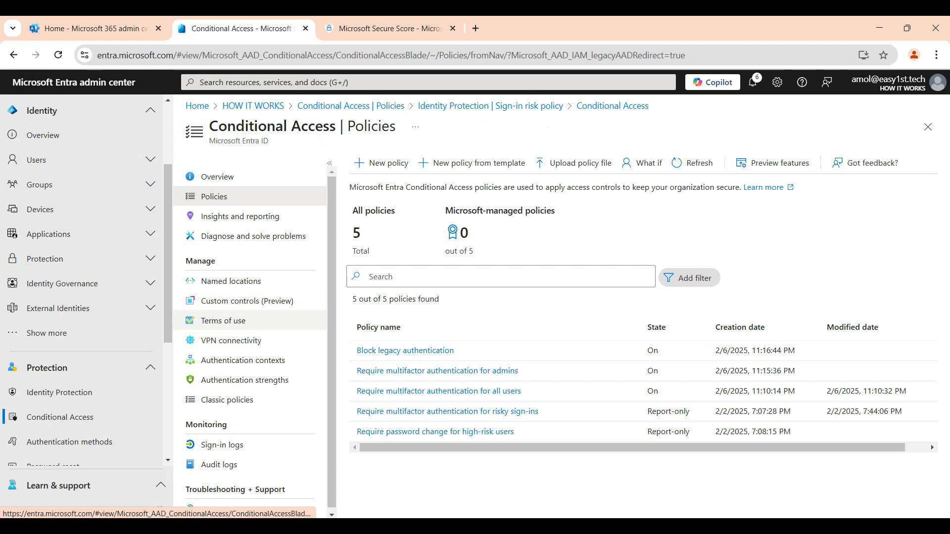
pyautogui.scroll(-2, 79, 343)
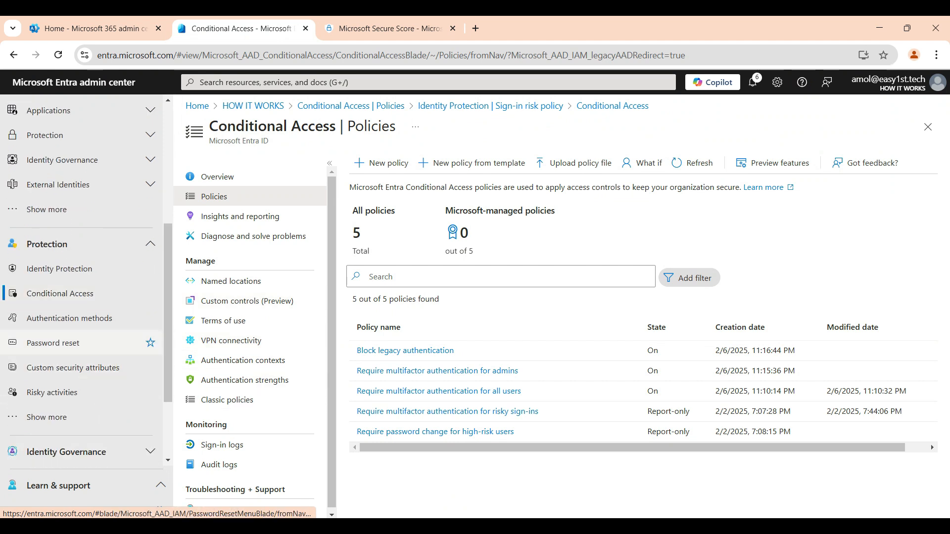
pyautogui.click(79, 343)
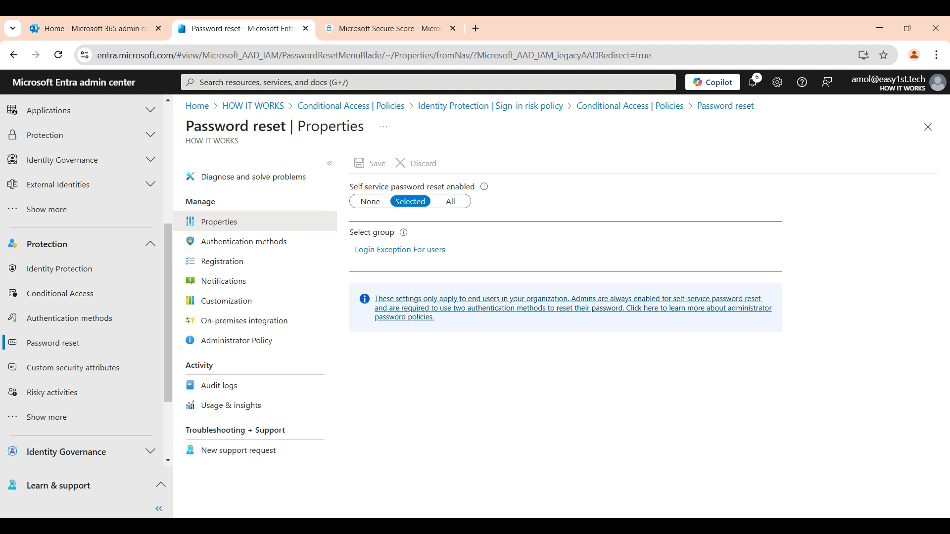
pyautogui.click(450, 202)
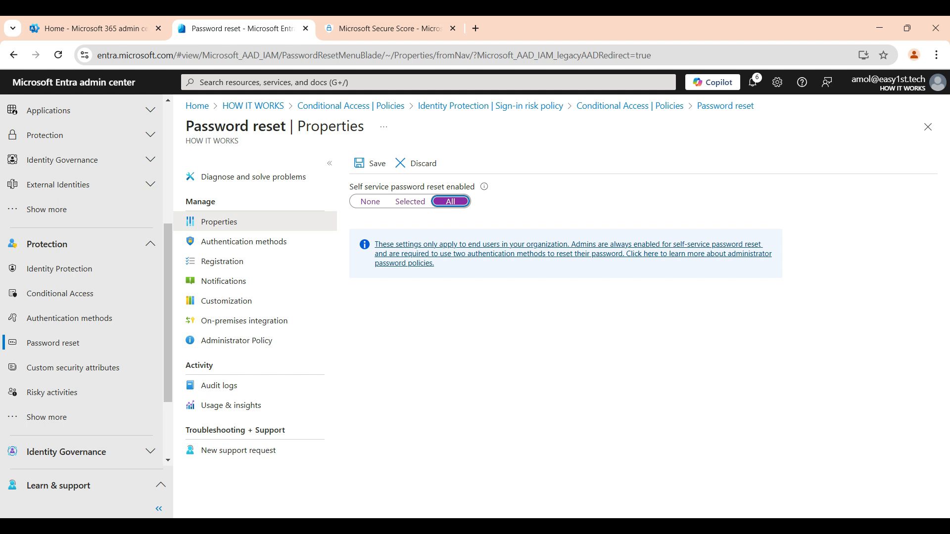
pyautogui.click(370, 163)
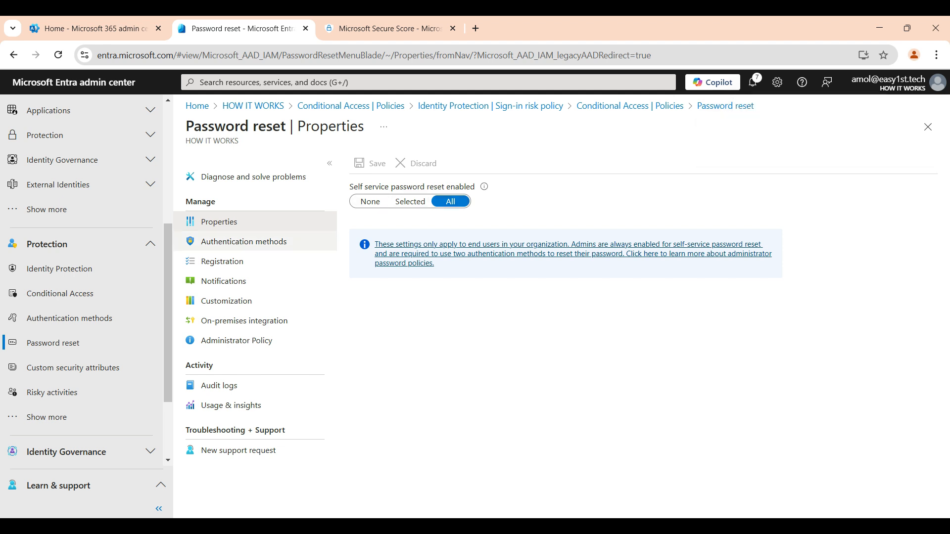
# Require 2 authentication methods for password reset, allow Mobile app notification and Mobile app code, and save
pyautogui.click(244, 242)
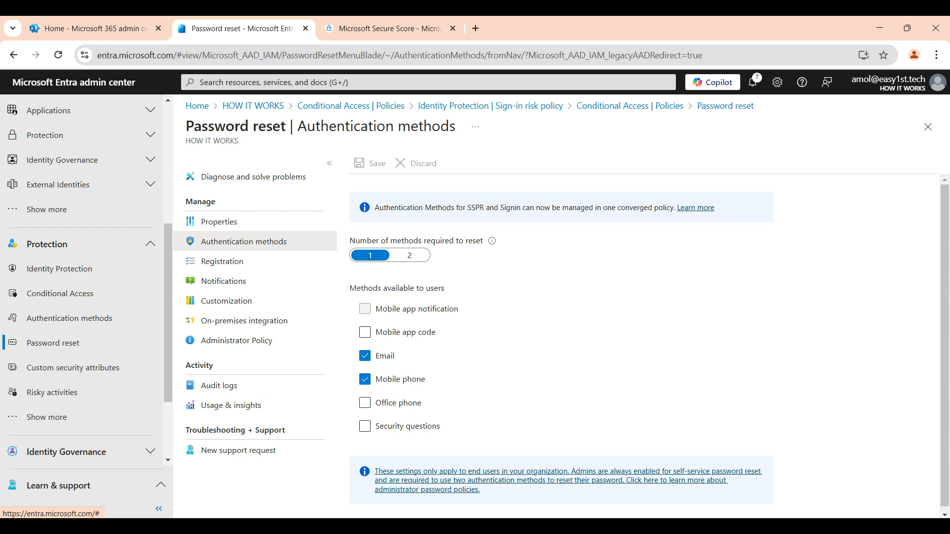
pyautogui.click(410, 255)
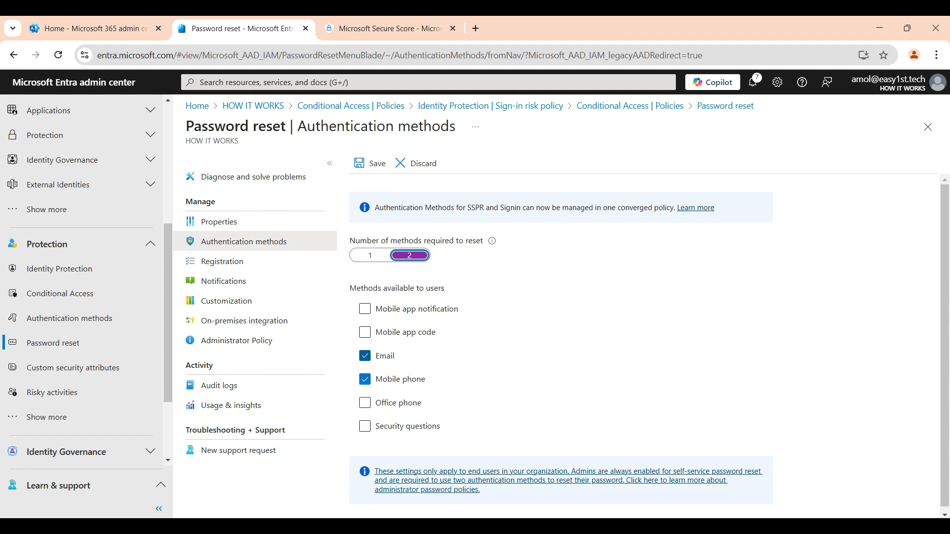
pyautogui.click(365, 308)
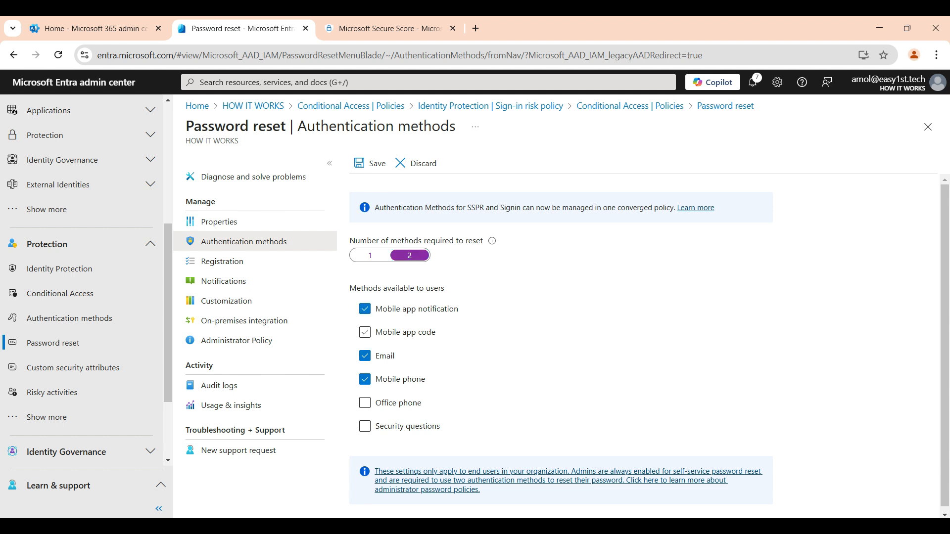
pyautogui.click(364, 332)
pyautogui.click(370, 163)
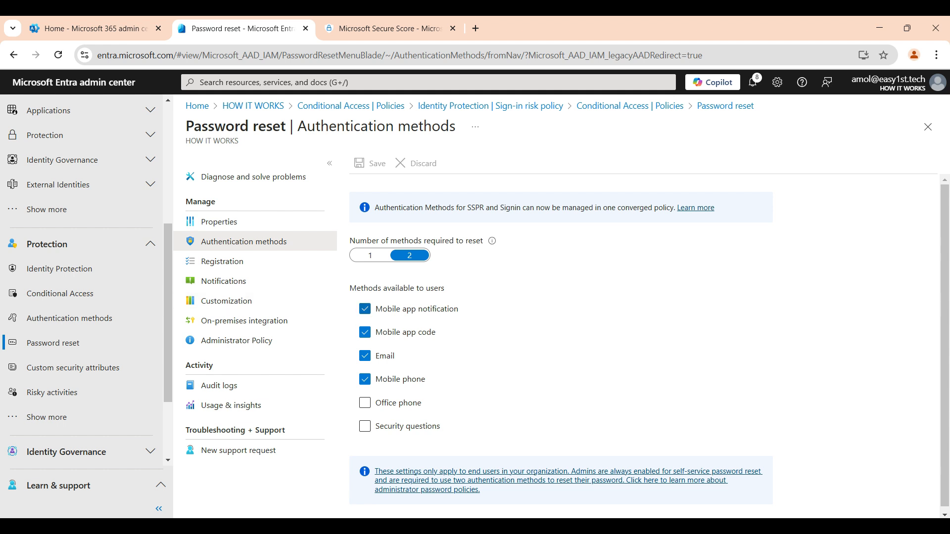
# View the password reset settings for registration, notifications and the administrator policy
pyautogui.click(223, 262)
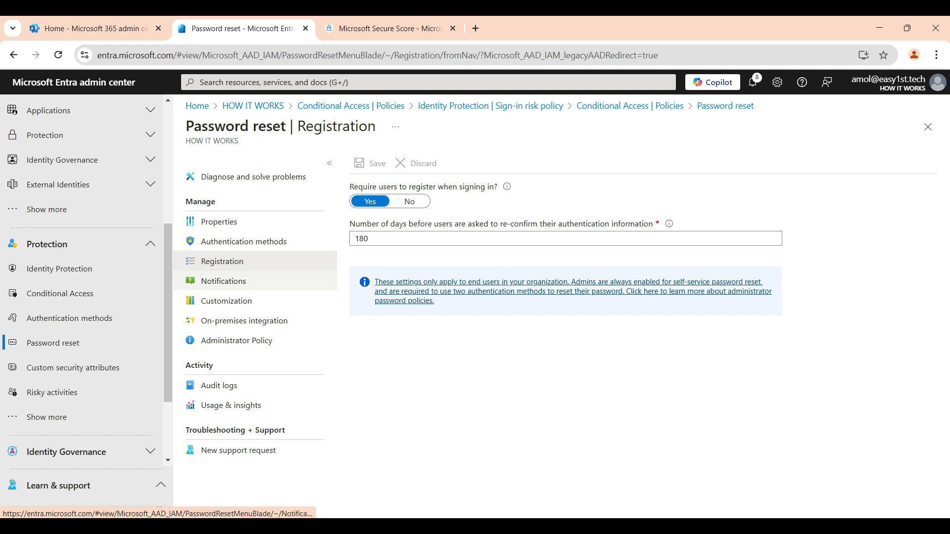
pyautogui.click(223, 281)
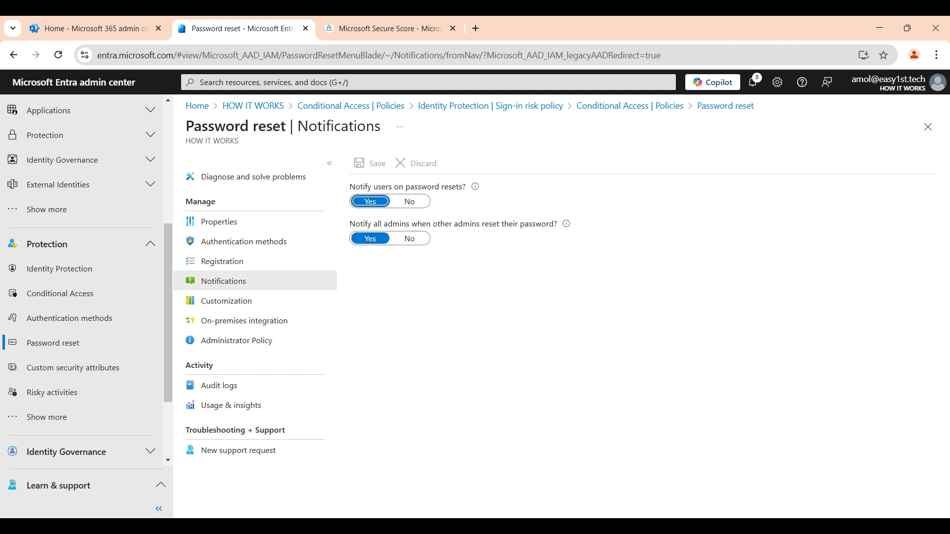
pyautogui.click(236, 341)
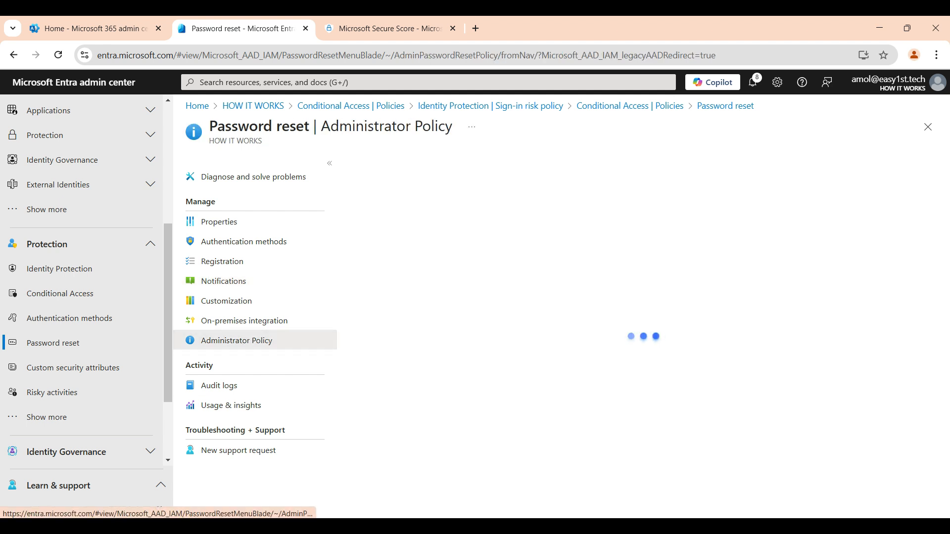